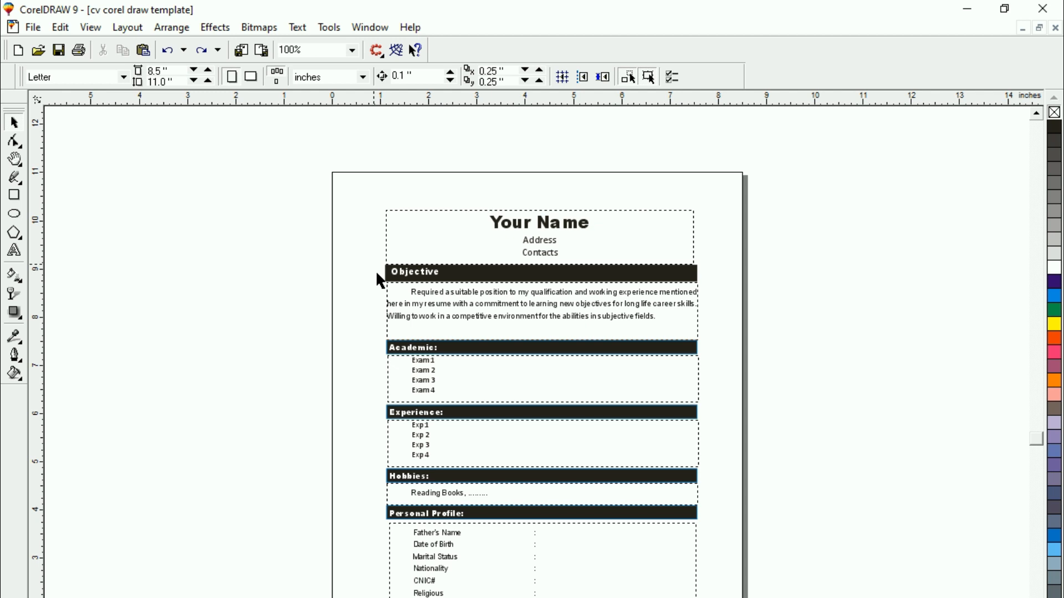
key(ctrl+a)
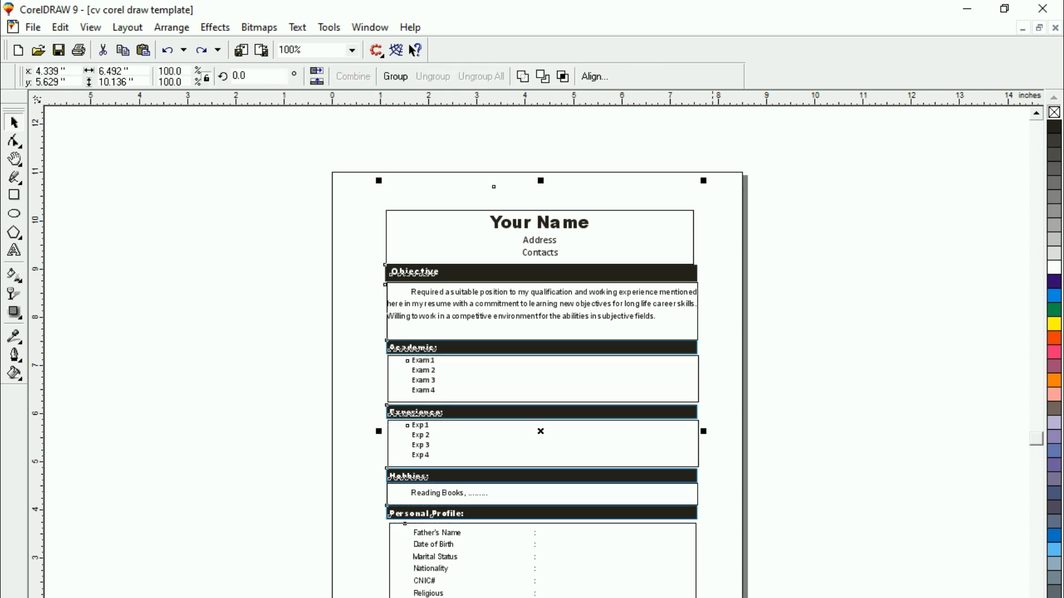
key(F4)
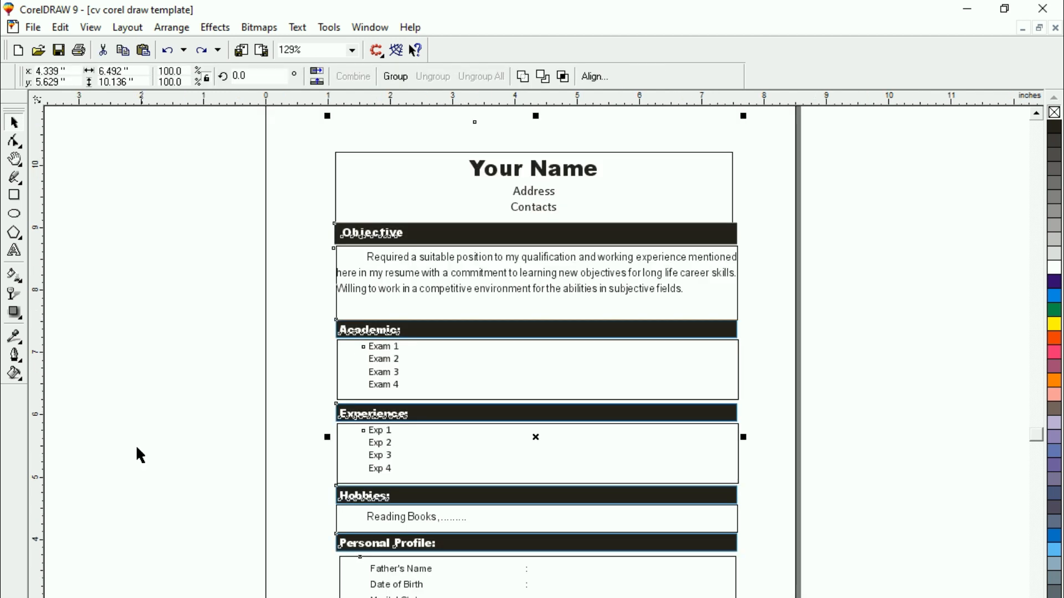
click(133, 372)
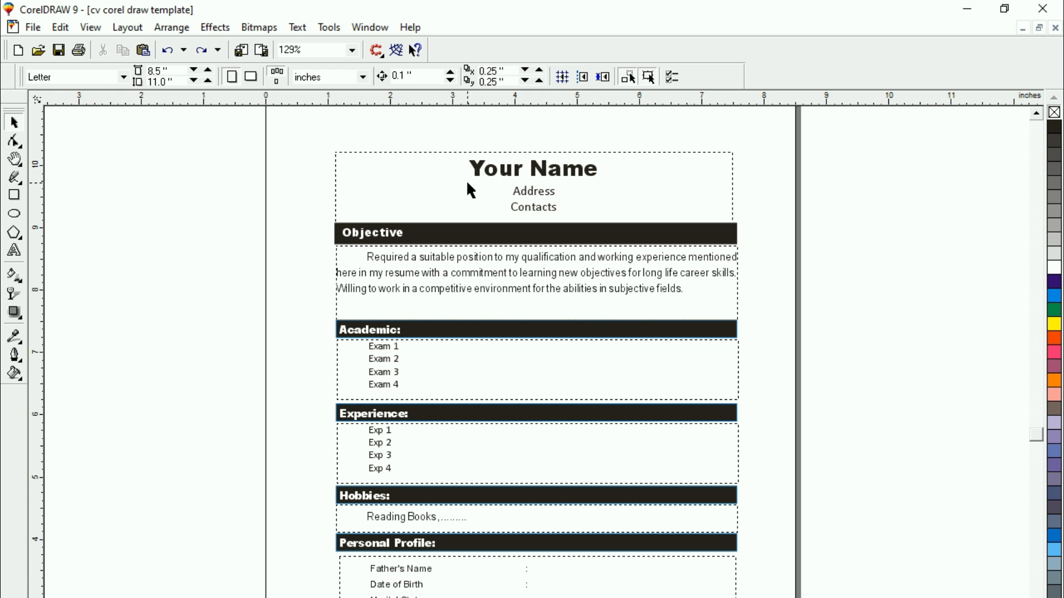
Replace the "Your Name" heading at the head of the CV with the person's full name
click(14, 251)
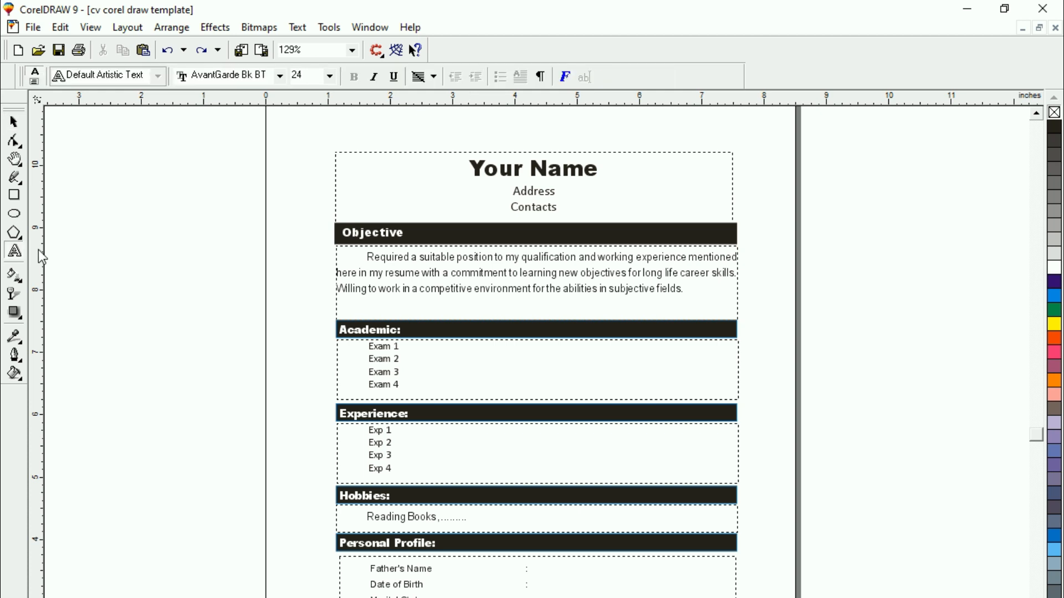
click(470, 168)
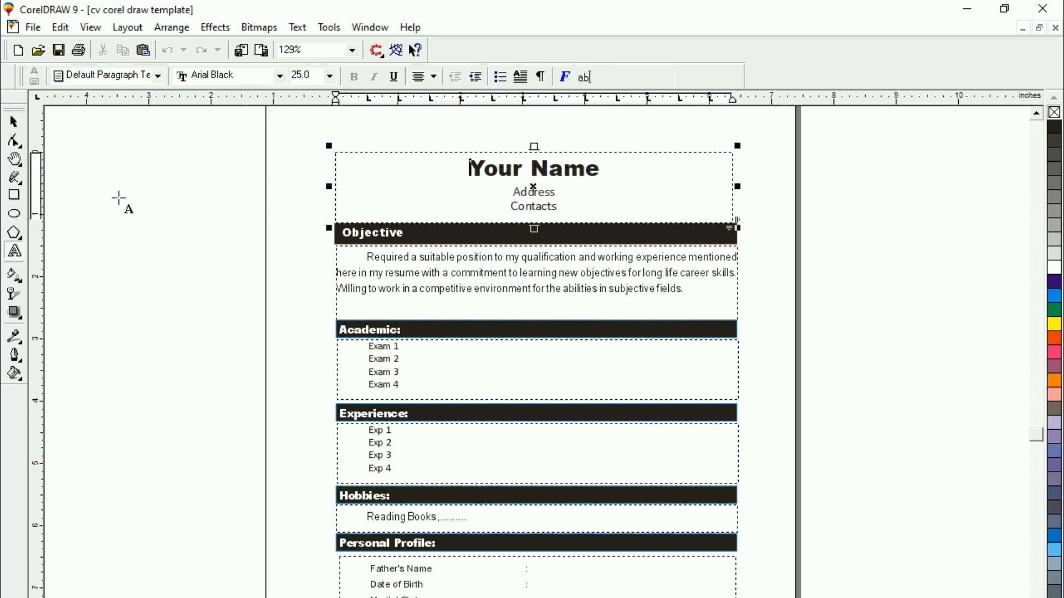
key(shift+F2)
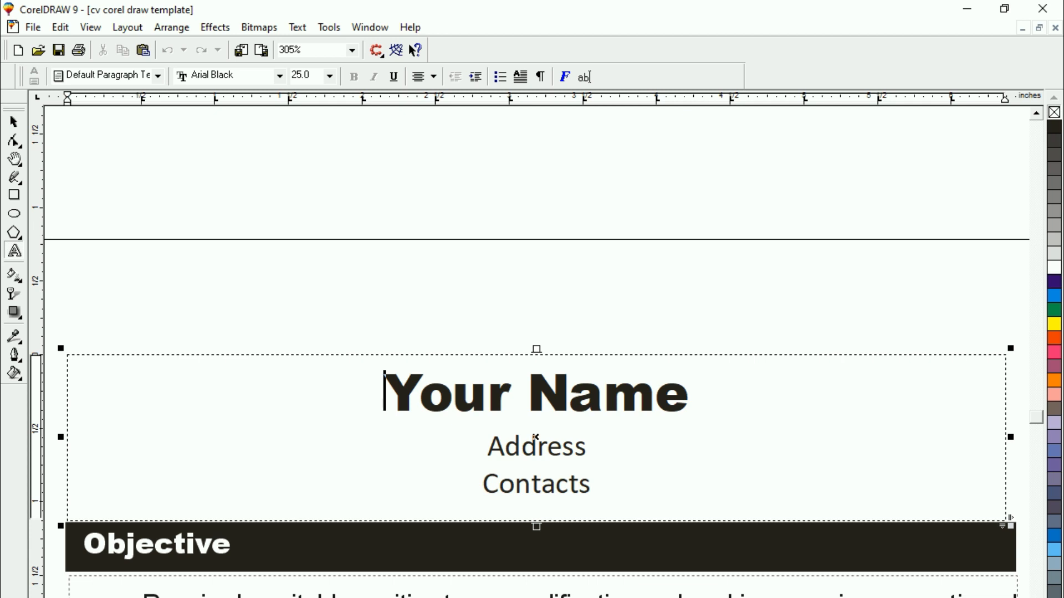
click(490, 396)
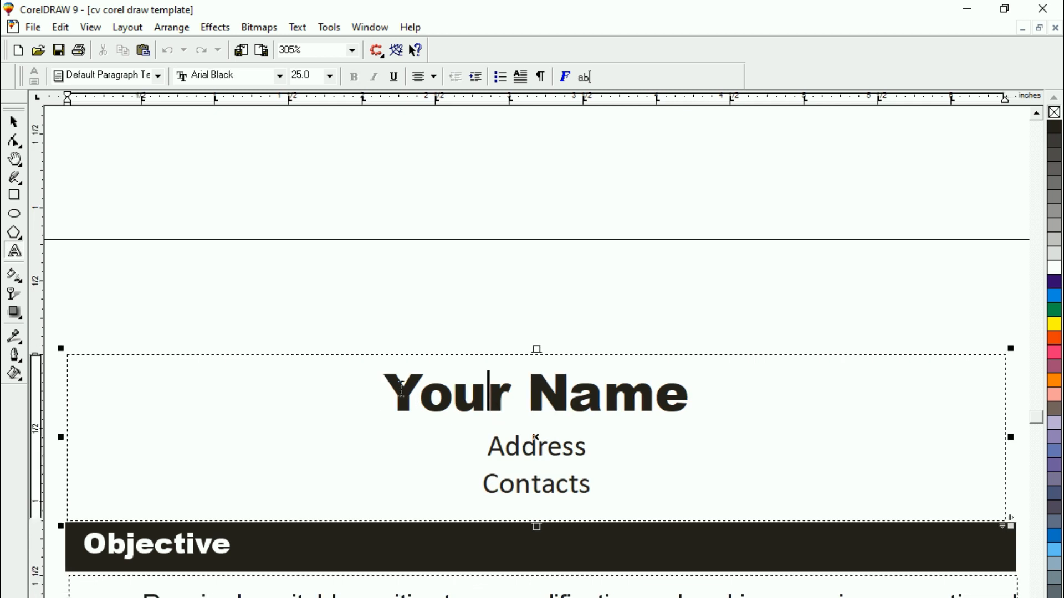
drag(402, 390, 685, 406)
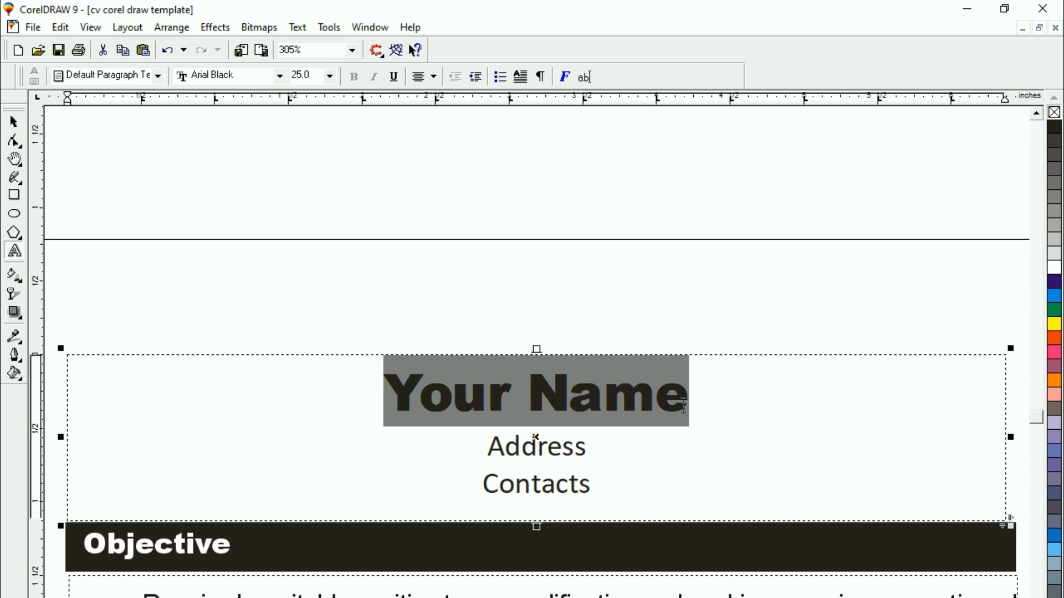
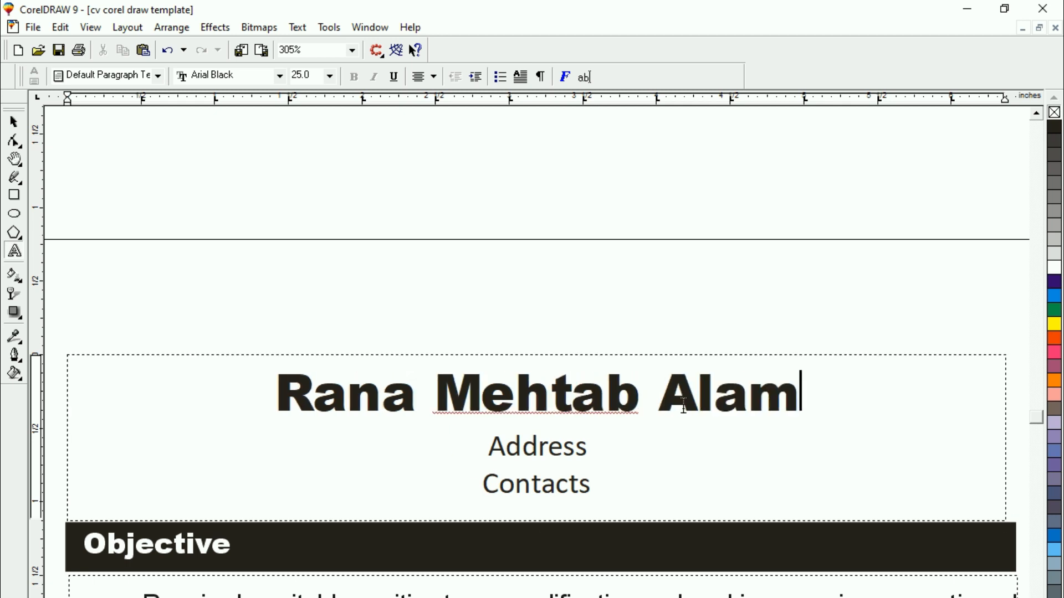
click(535, 446)
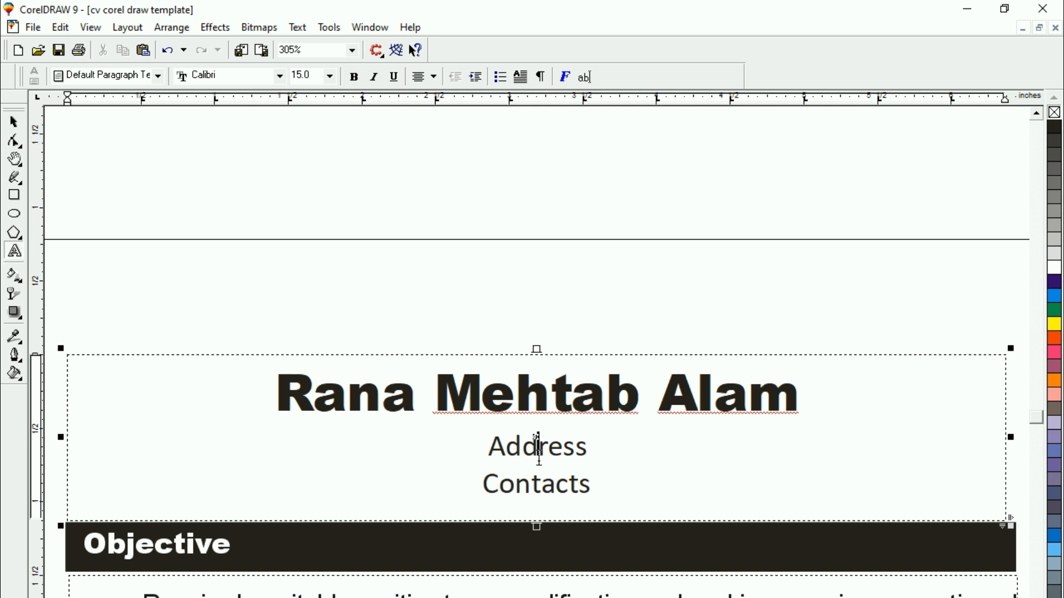
drag(502, 445, 585, 446)
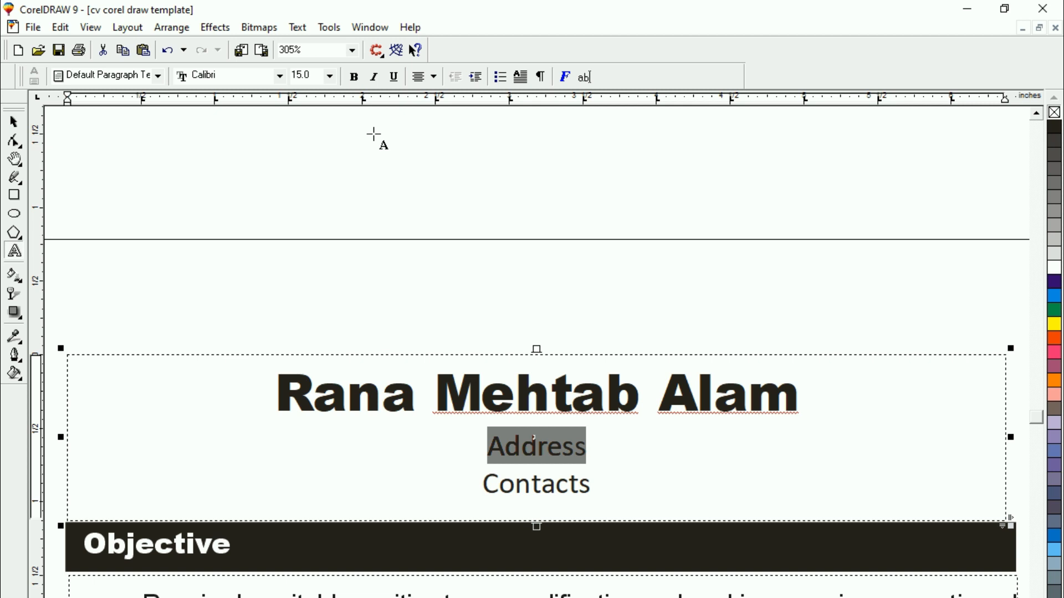
click(14, 122)
click(159, 200)
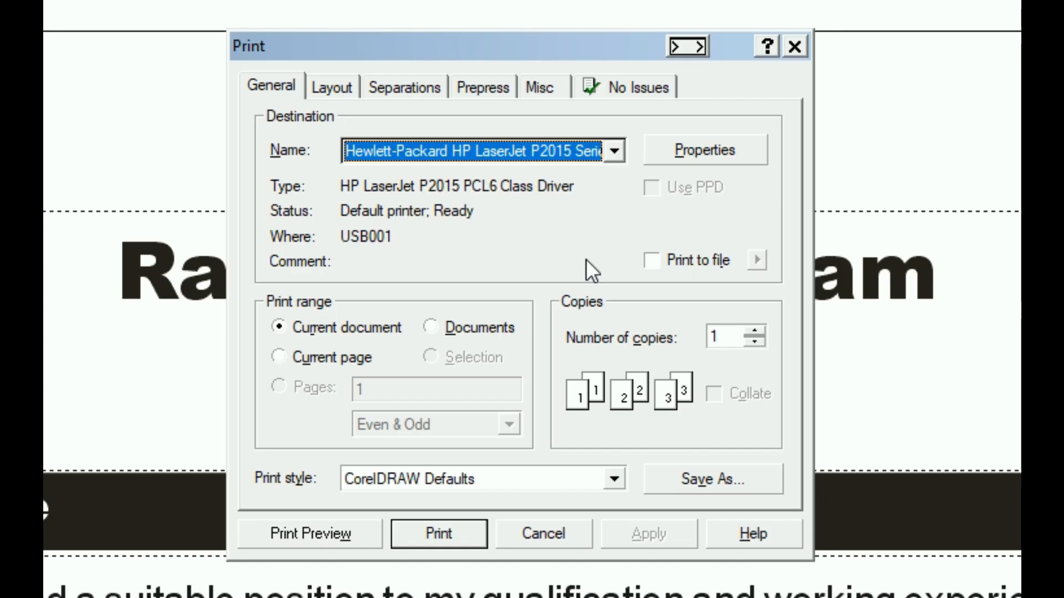
Check the CV in print preview, and leave the print dialog without printing
click(297, 533)
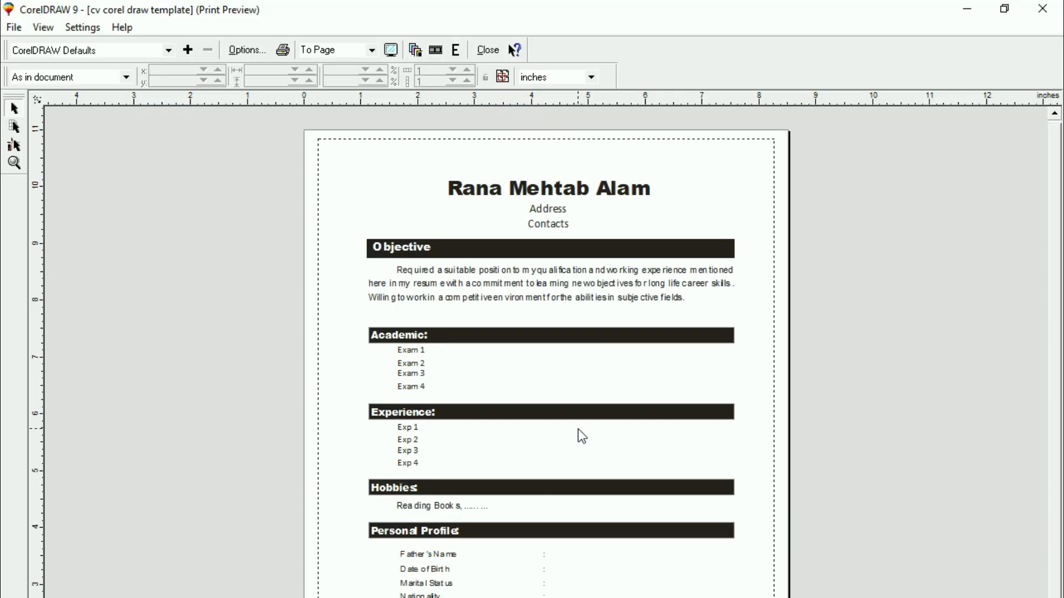
click(488, 50)
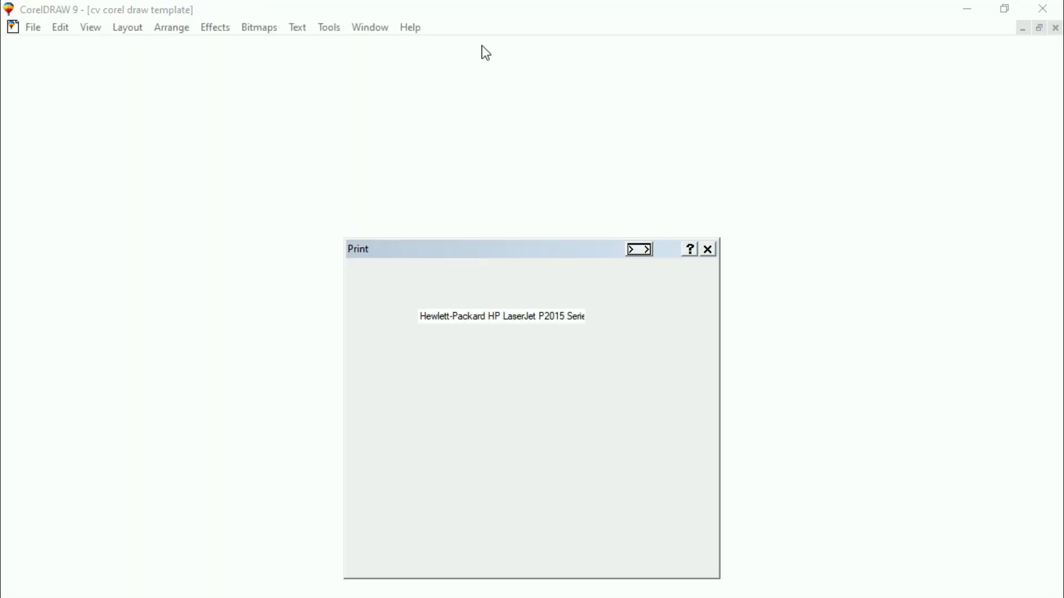
click(709, 250)
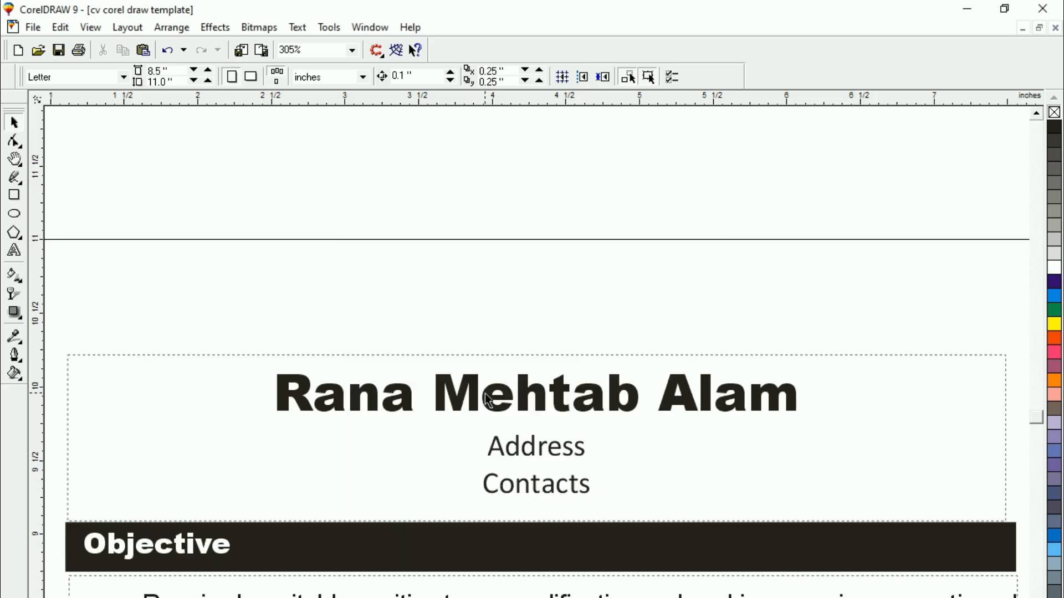
Move the whole CV layout off the page onto the empty area to its left, leaving the page blank
key(F3)
key(F3)
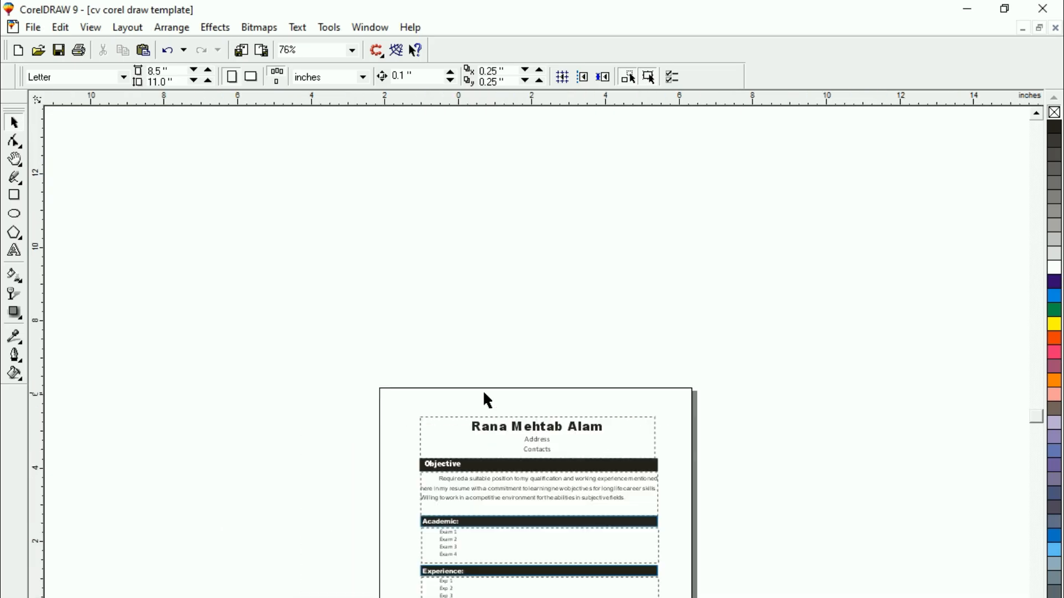
key(F3)
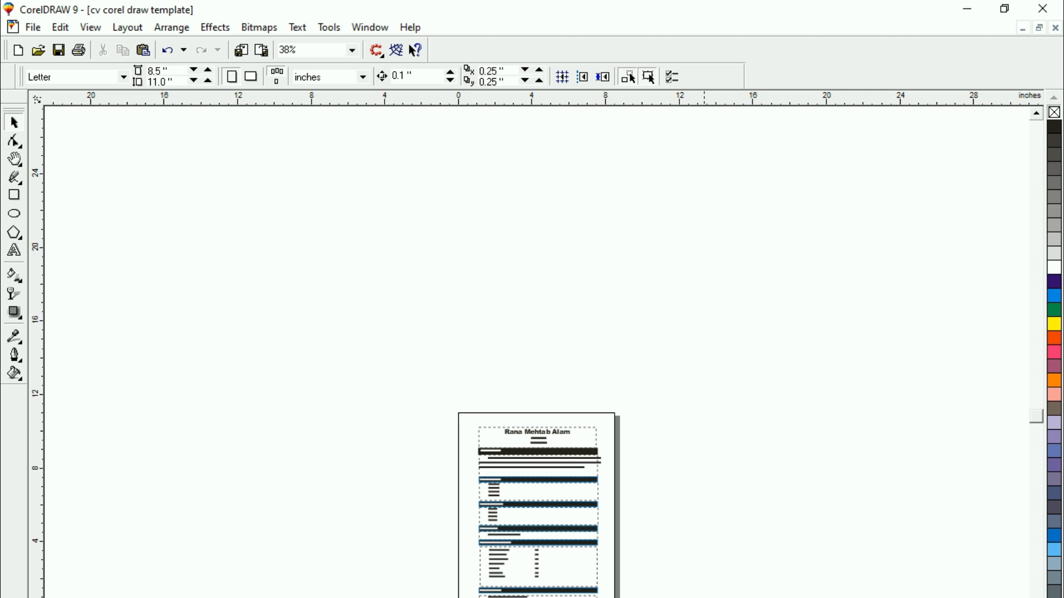
click(527, 510)
drag(527, 511, 369, 505)
click(497, 570)
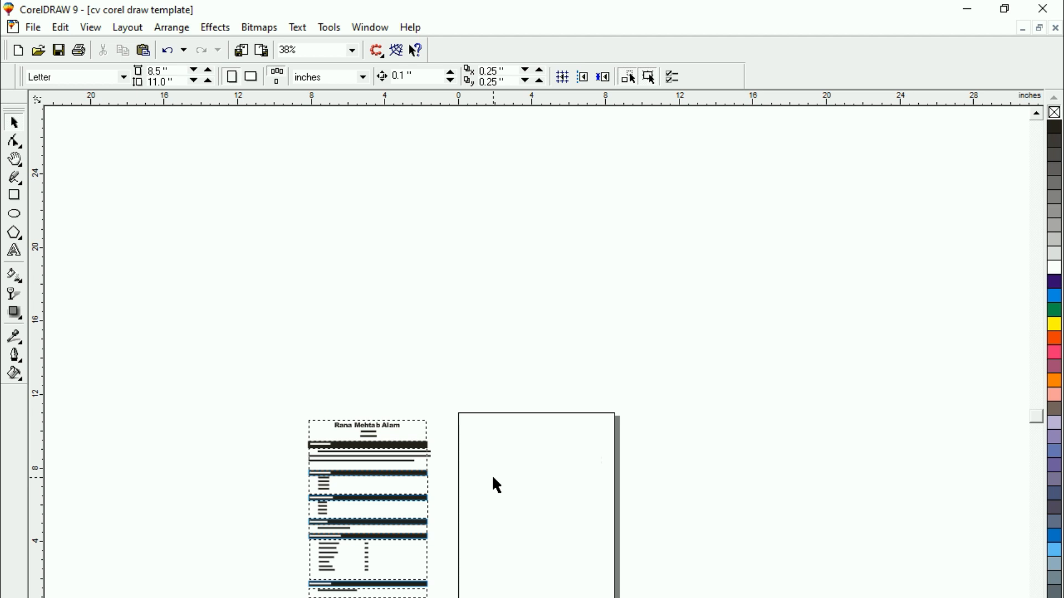
Show the printable area boundary on the blank Letter page
key(shift+F4)
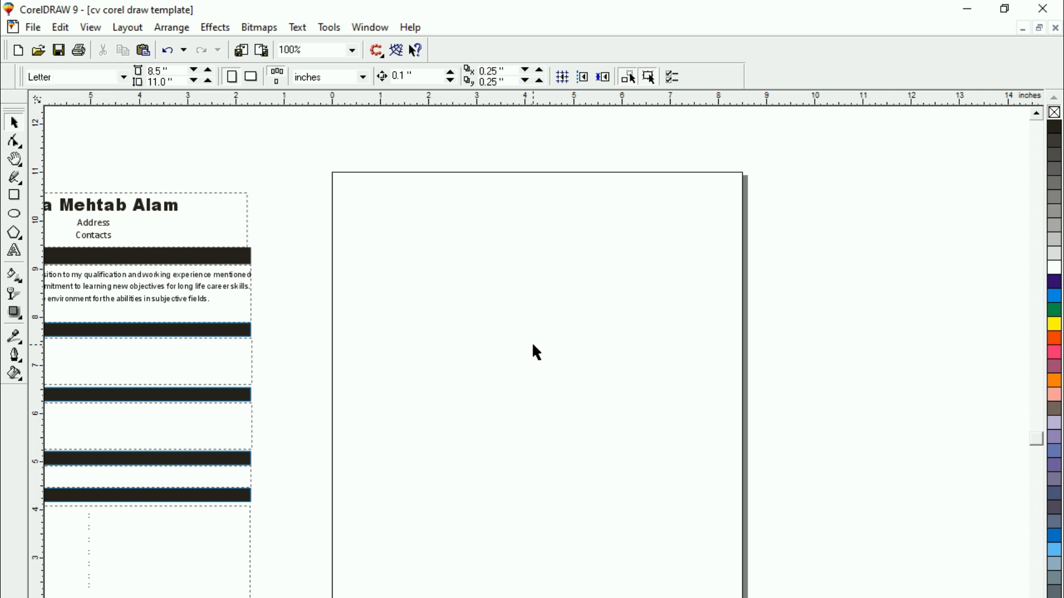
click(92, 28)
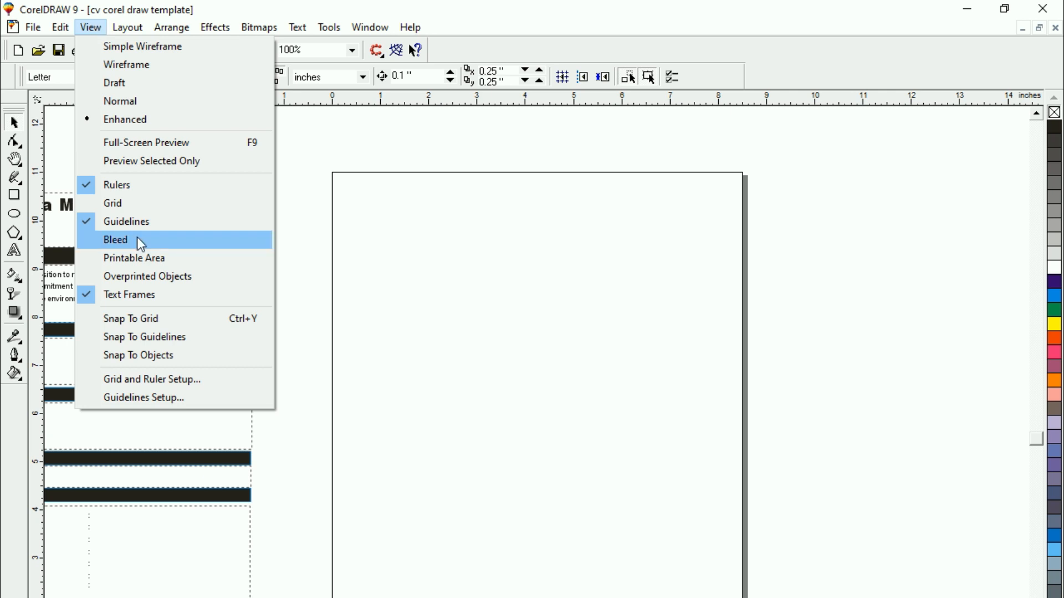
click(171, 258)
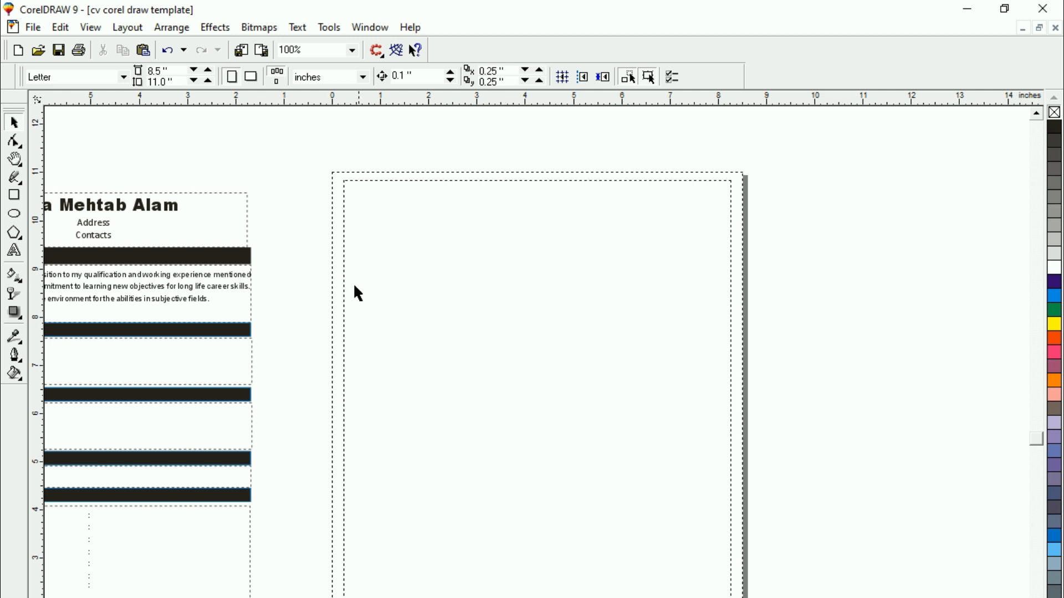
click(171, 219)
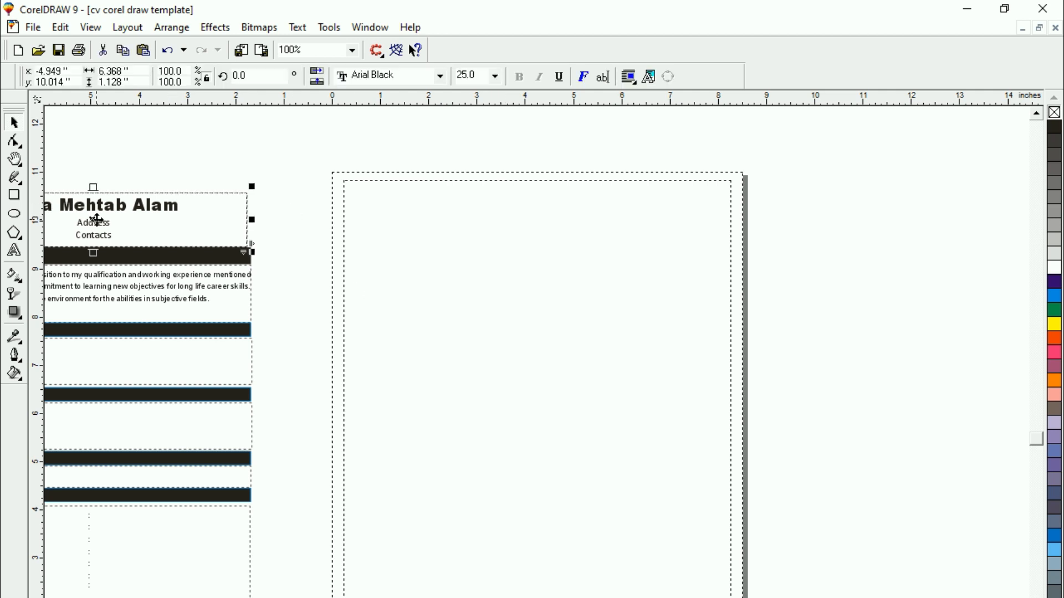
drag(97, 221, 519, 331)
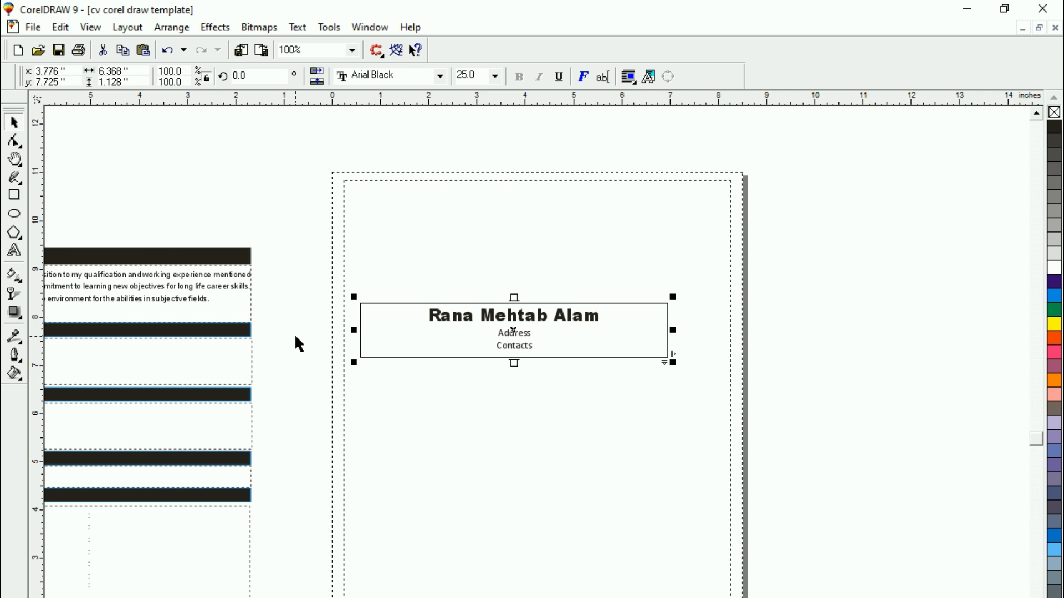
key(ctrl+z)
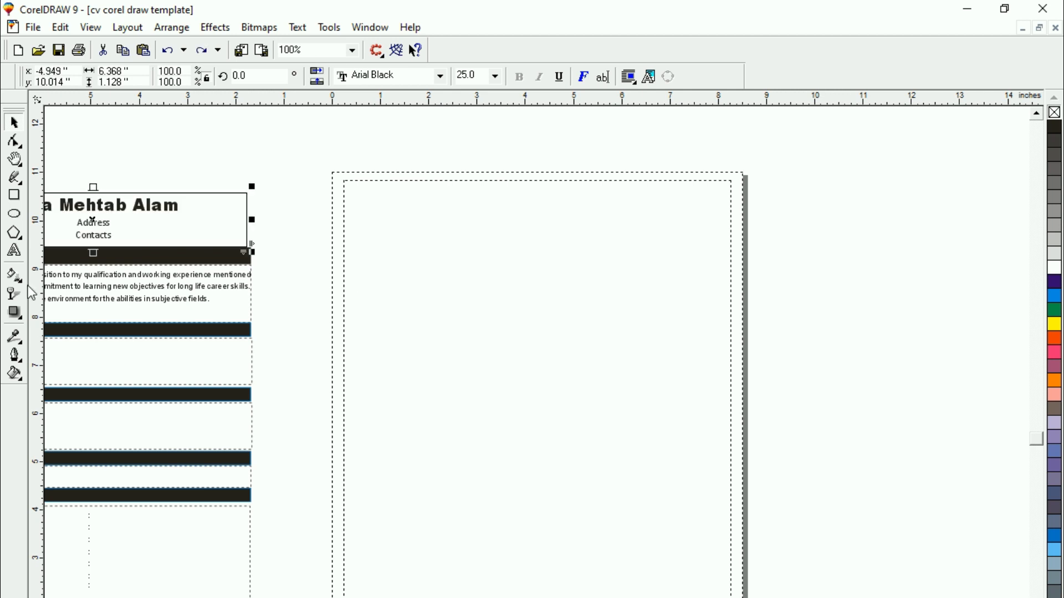
Draw a paragraph text frame about 7.8 by 1.2 inches along the upper edge of the printable area
click(15, 253)
drag(348, 187, 726, 243)
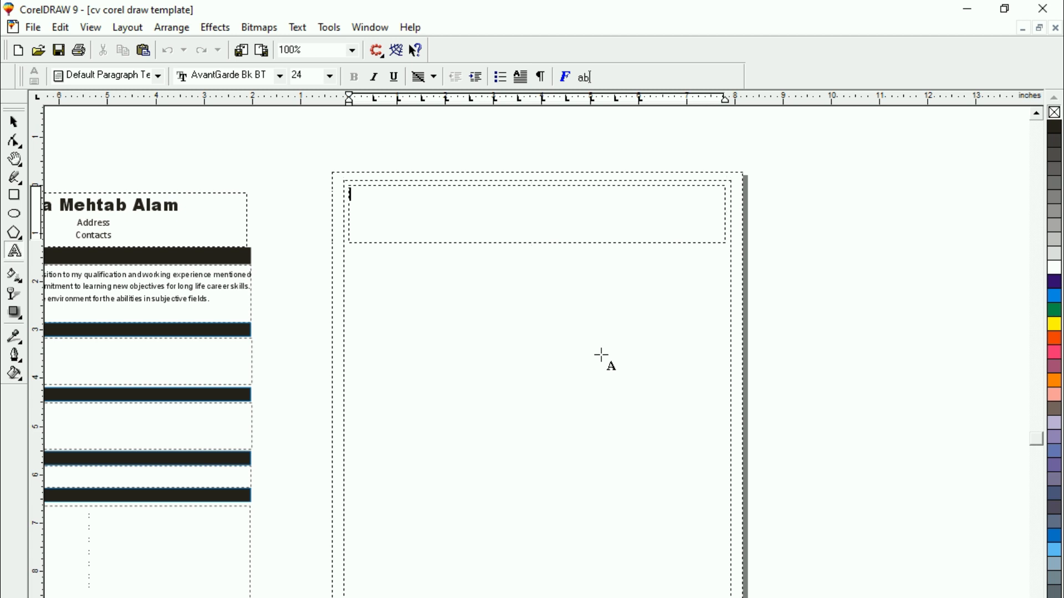
key(shift+F2)
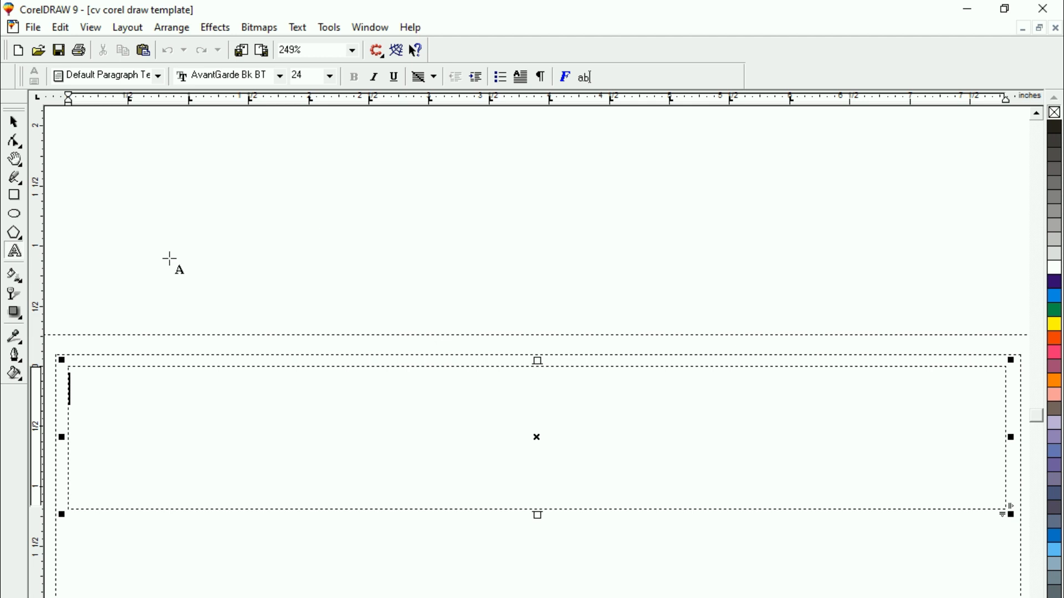
Set the new frame's text to Arial Black, size 25, with centre alignment
click(296, 76)
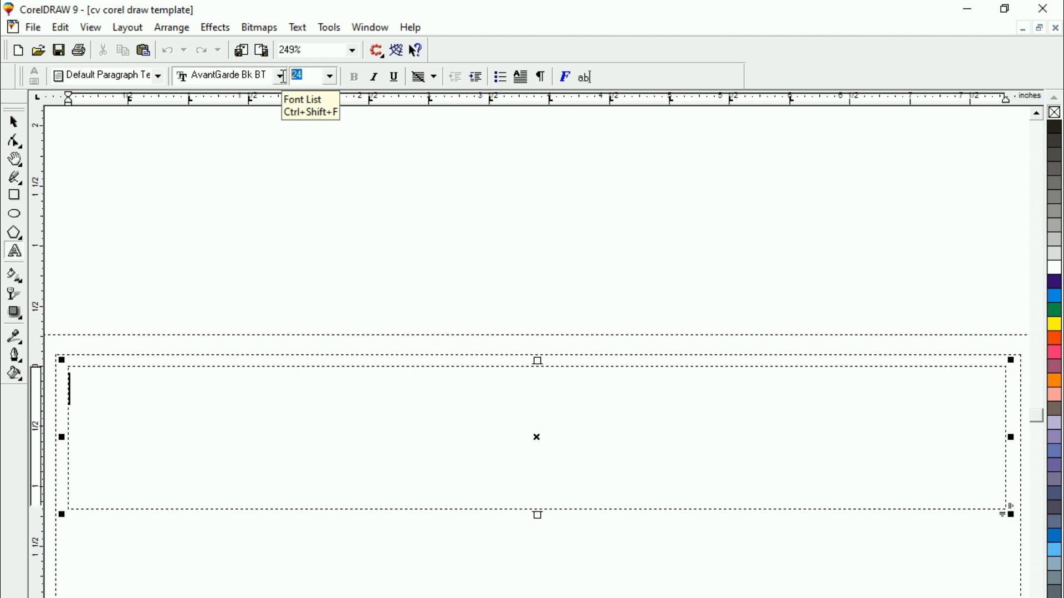
text(25)
key(Return)
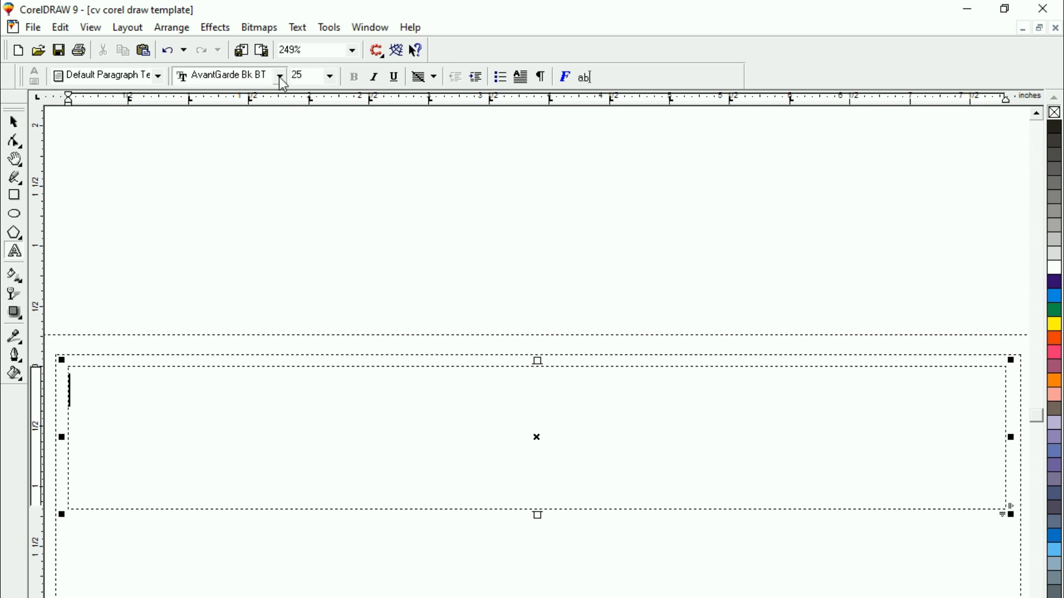
click(280, 78)
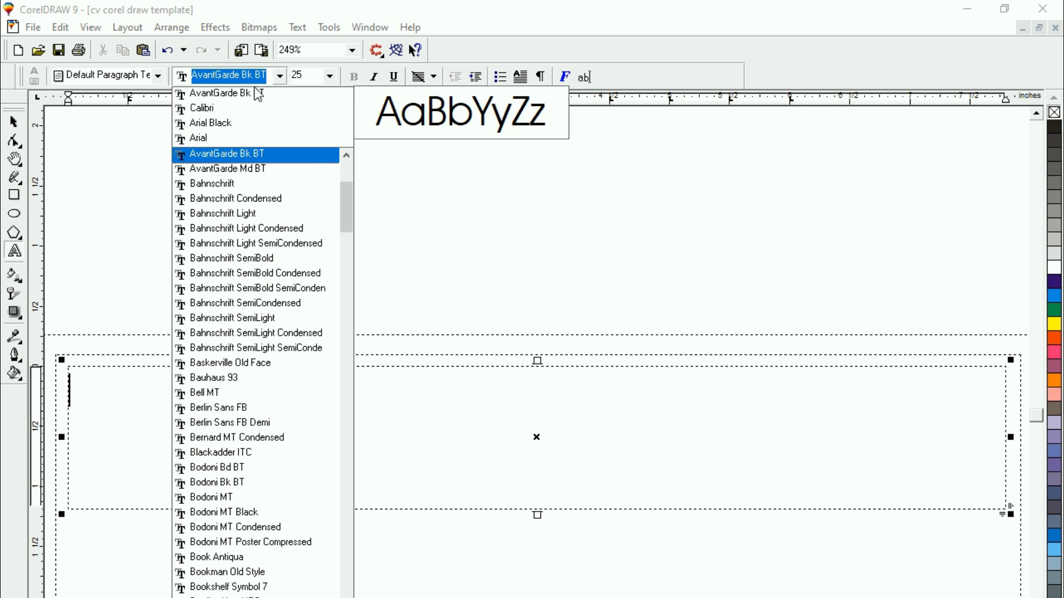
click(220, 125)
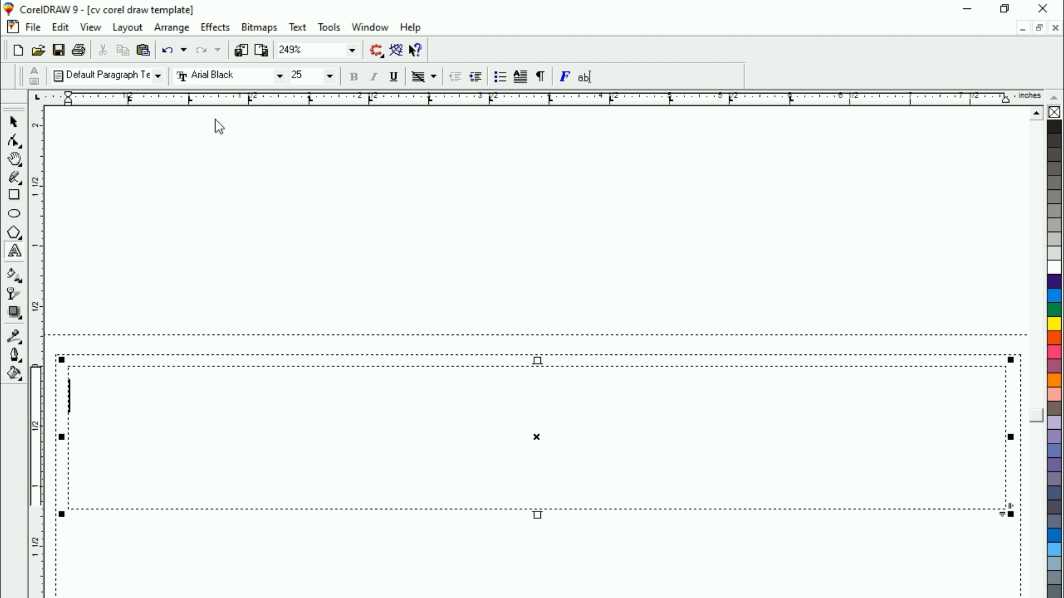
key(ctrl+e)
Start a second line in the header frame and set it to Calibri, size 15
key(Return)
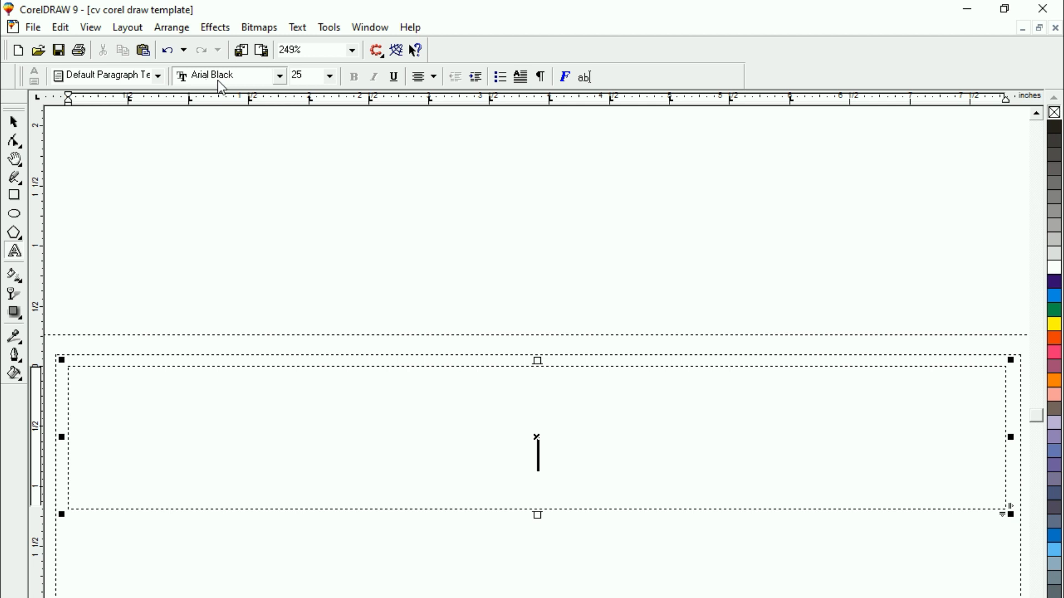
click(249, 77)
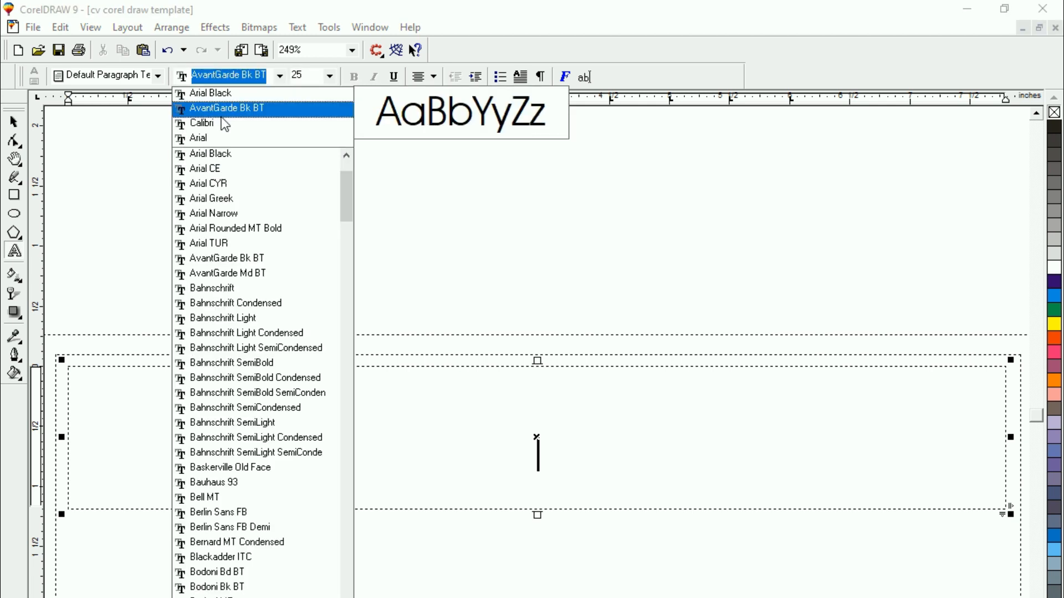
click(220, 119)
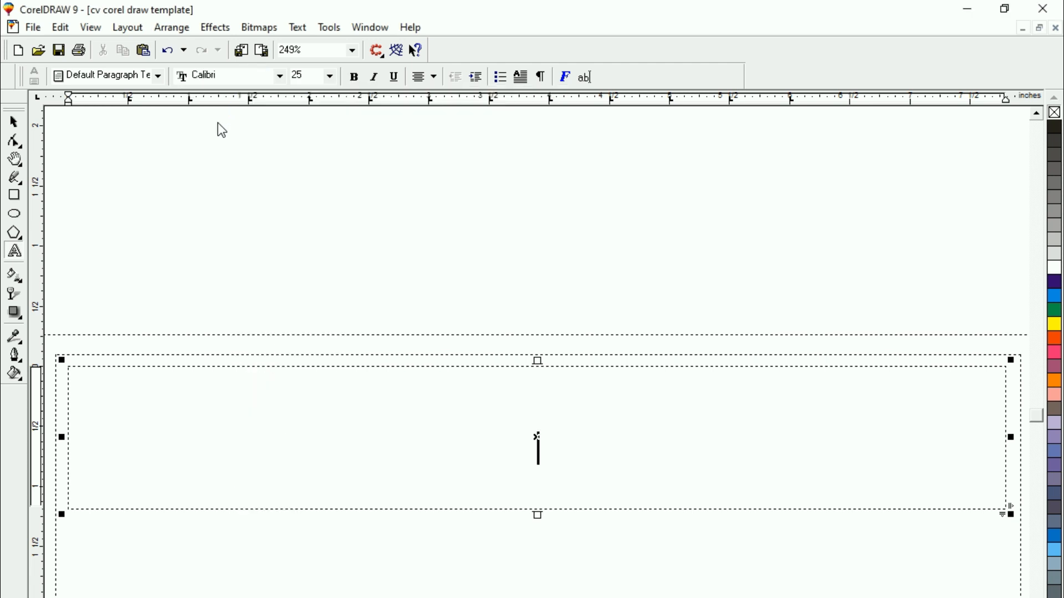
click(302, 75)
text(35)
key(Return)
key(Return)
click(526, 392)
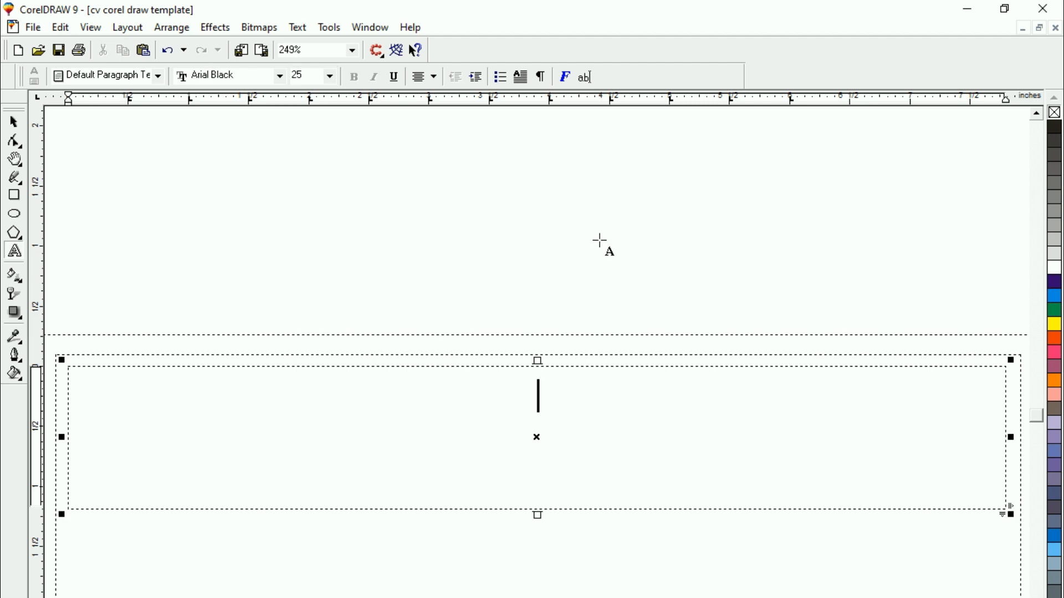
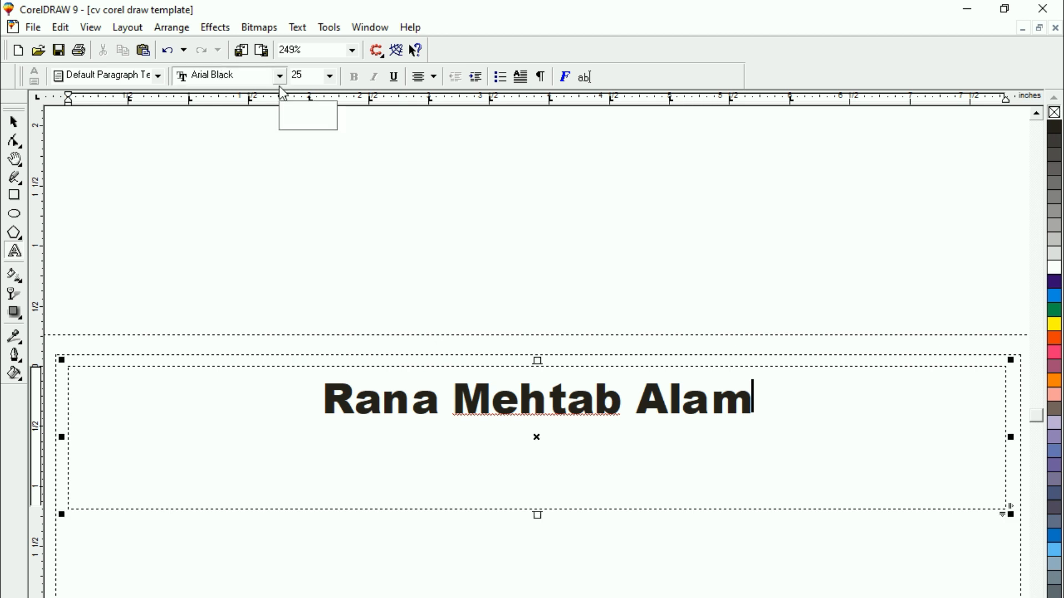
Add "House No" as the address line and "03" as the contact line below the name, and finish the text
key(Return)
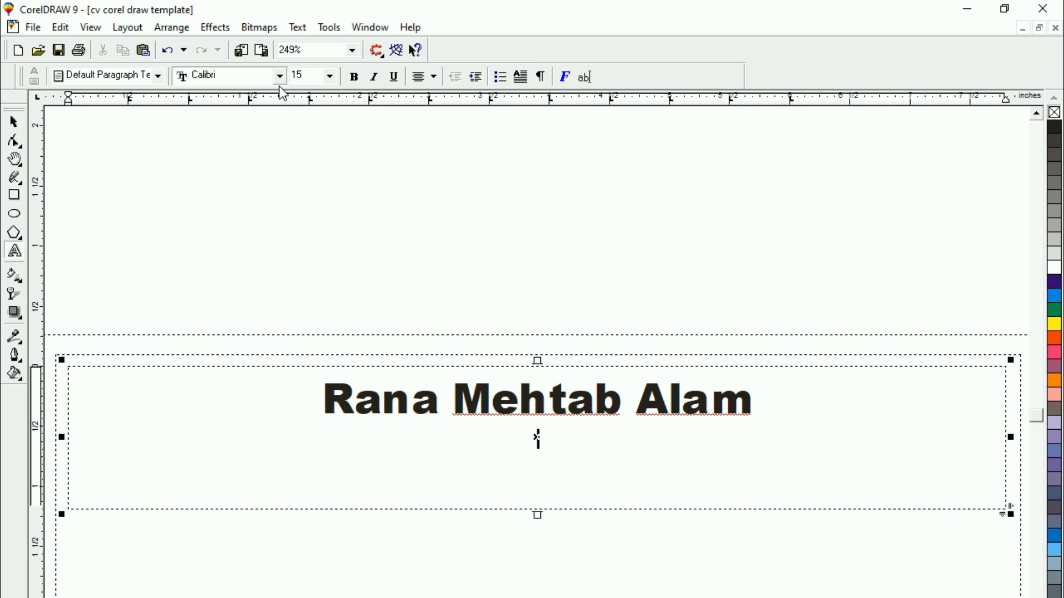
text(Hous)
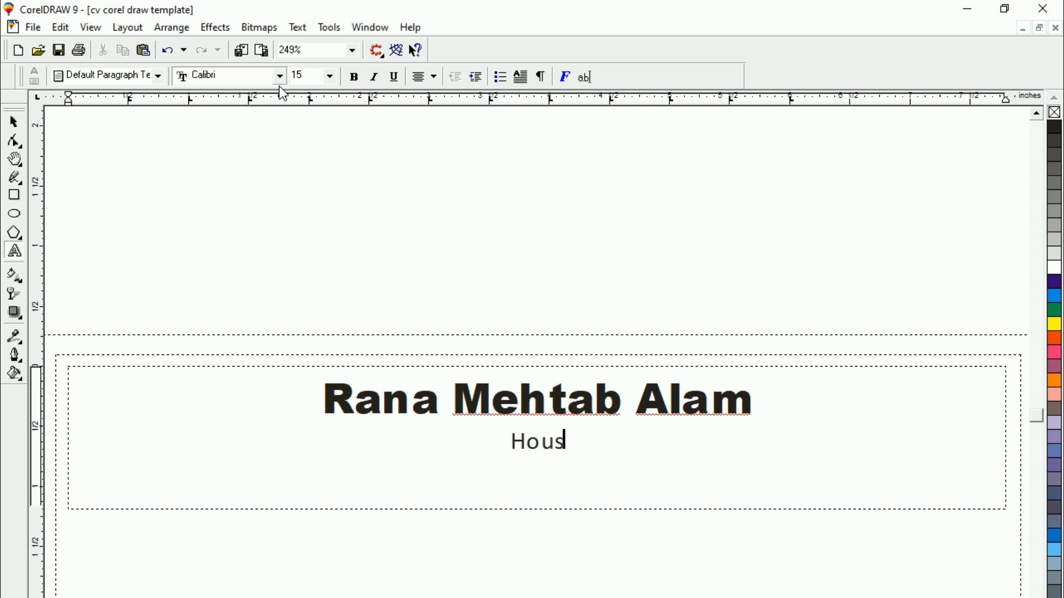
text(e No)
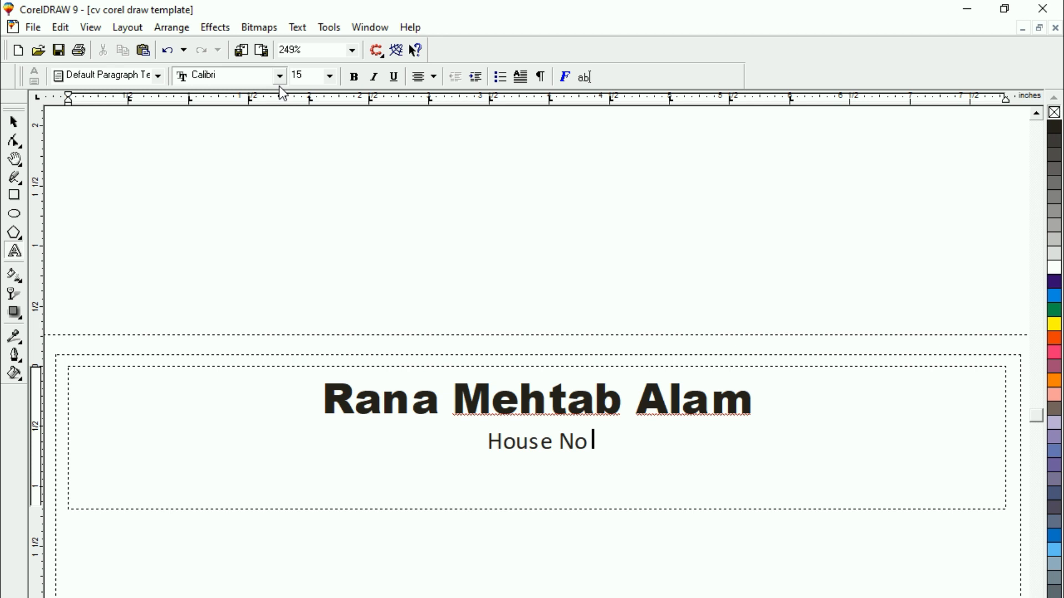
key(Return)
text(03)
key(BackSpace)
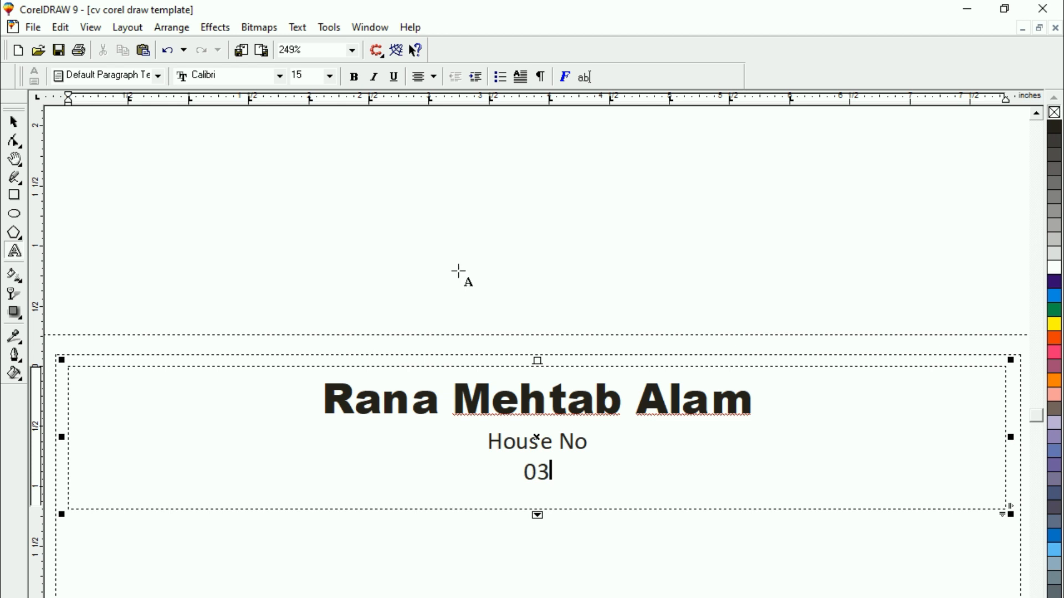
click(14, 122)
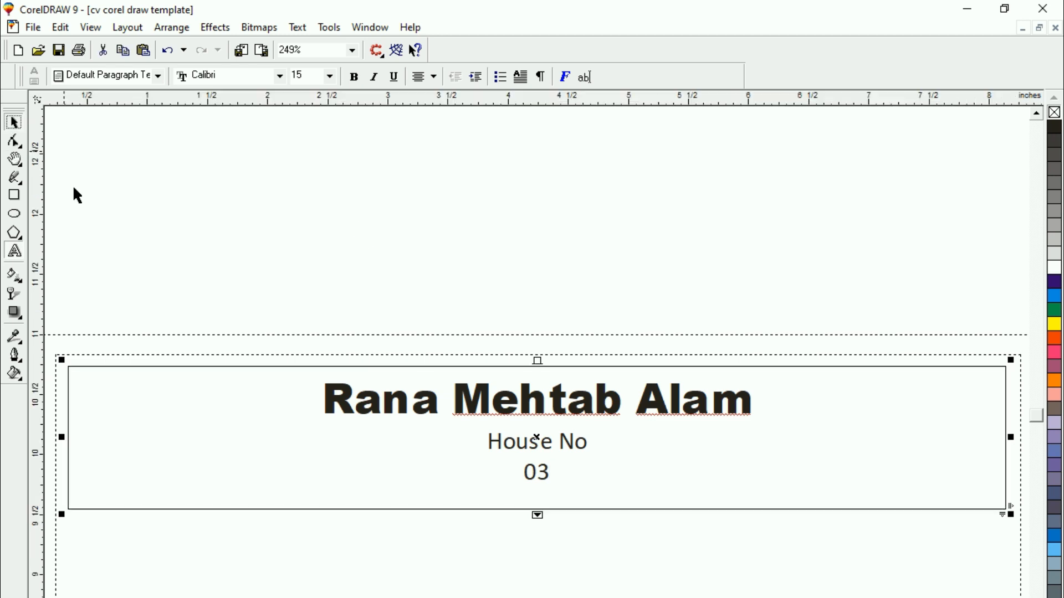
click(72, 185)
Examine the original CV's header and Objective bar beside the new page to compare the layouts
key(F3)
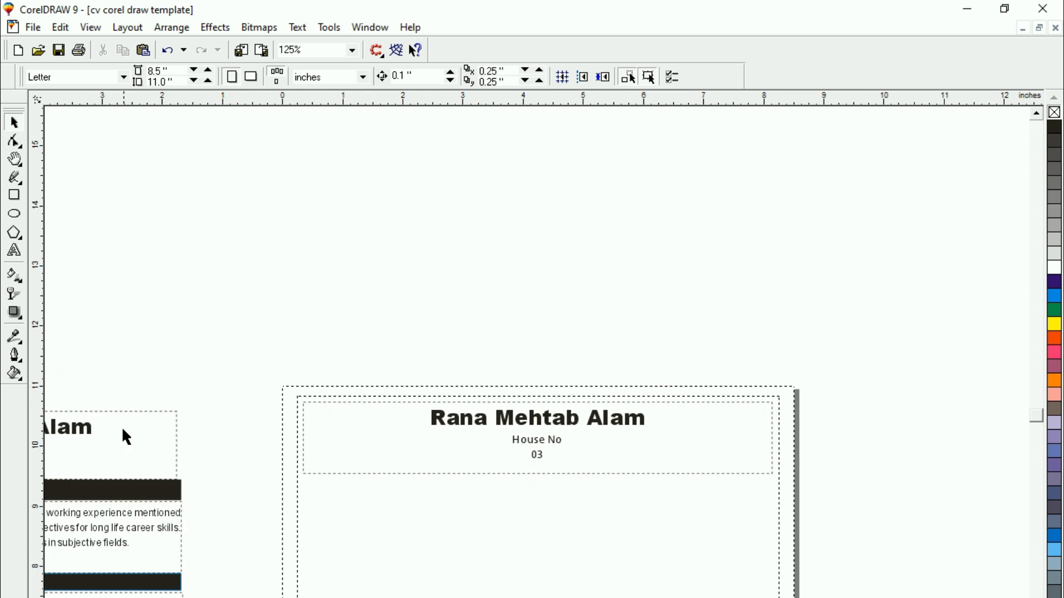
key(alt+Left)
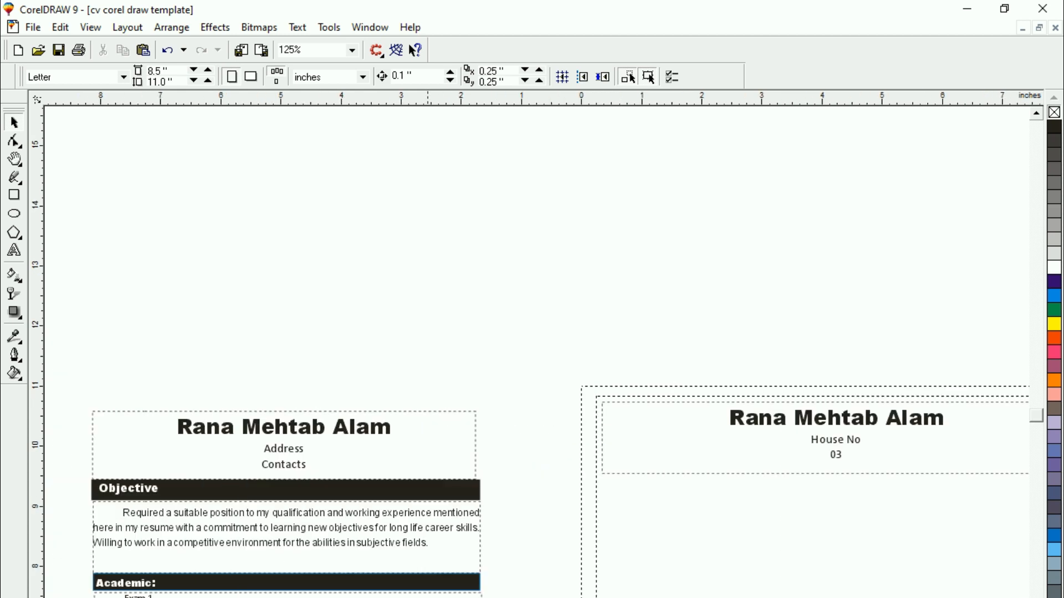
key(alt+Left)
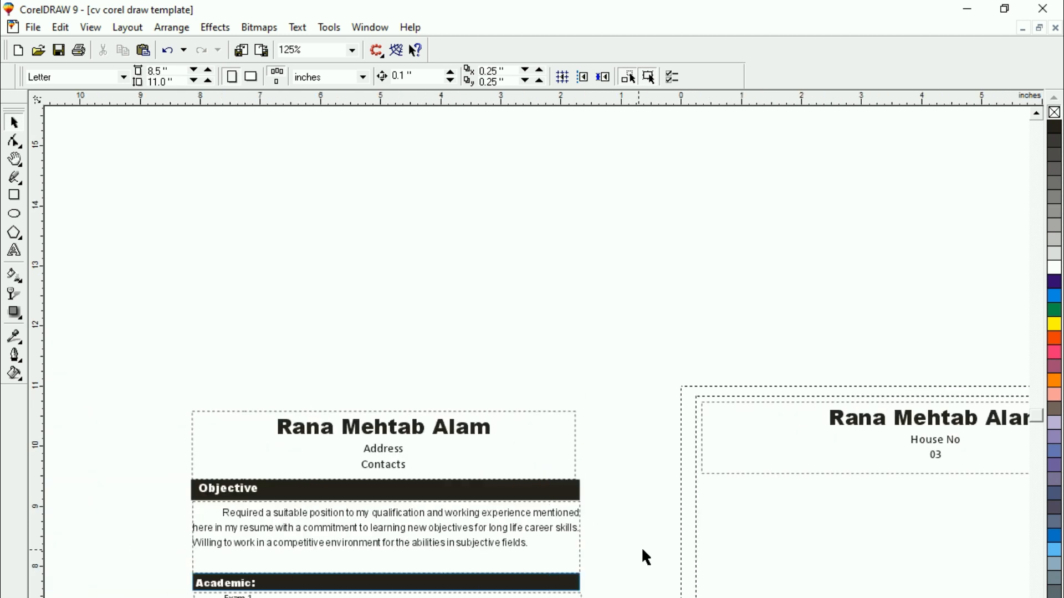
key(Tab)
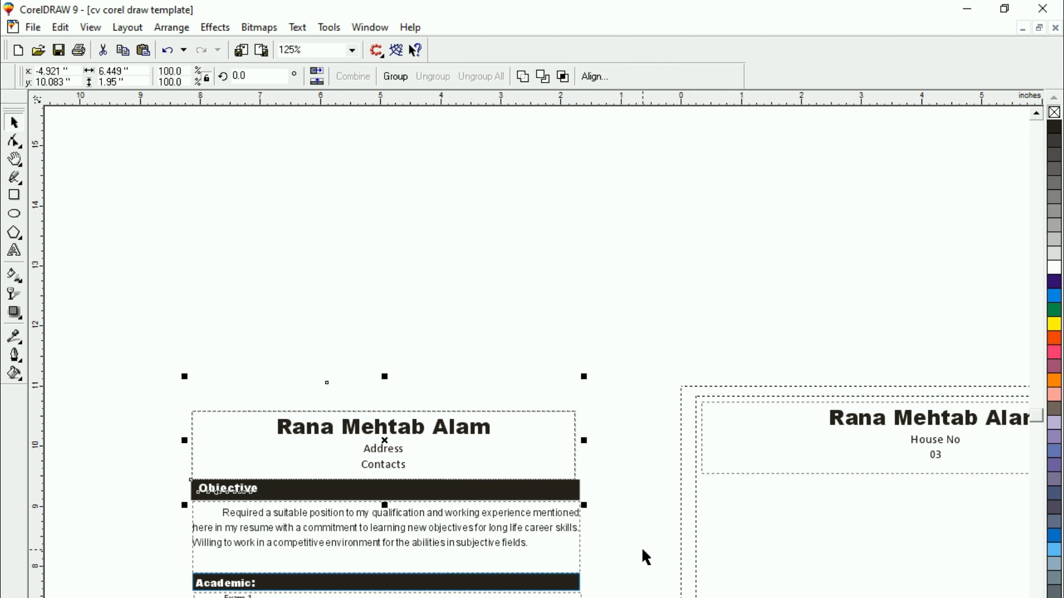
key(shift+F2)
key(Escape)
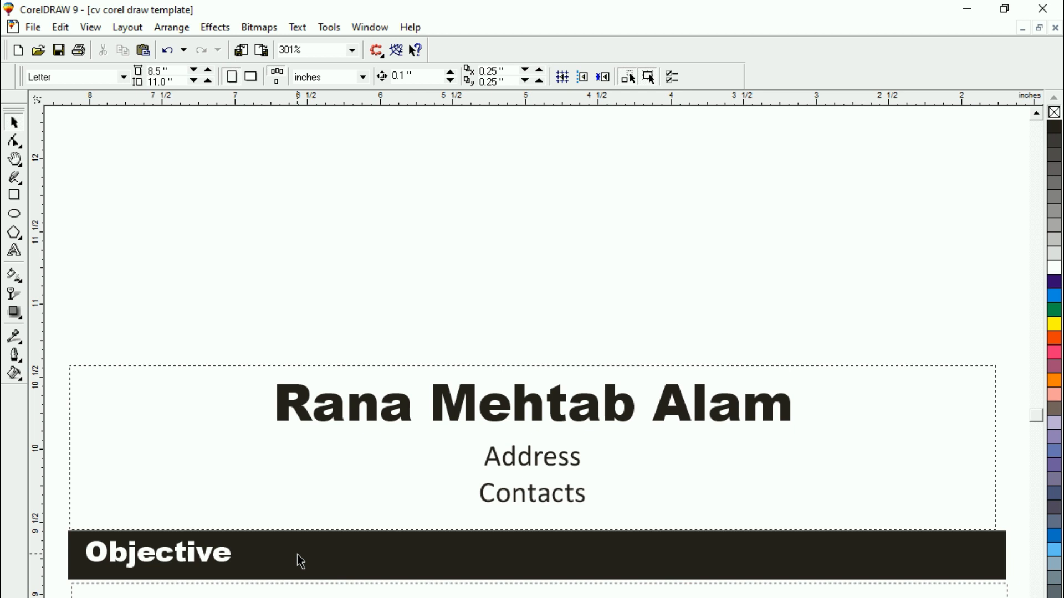
key(F3)
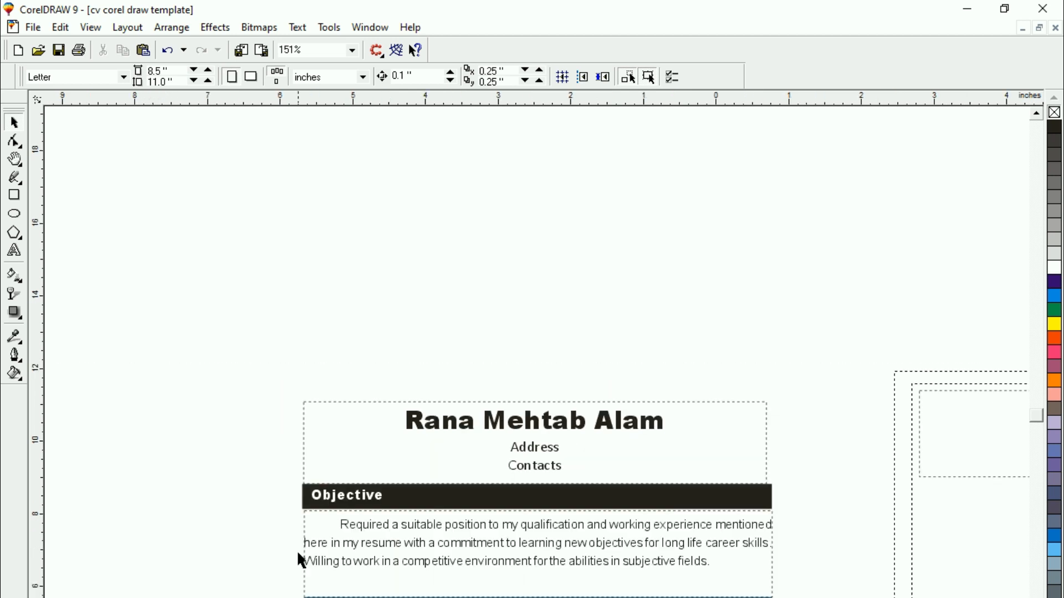
key(F3)
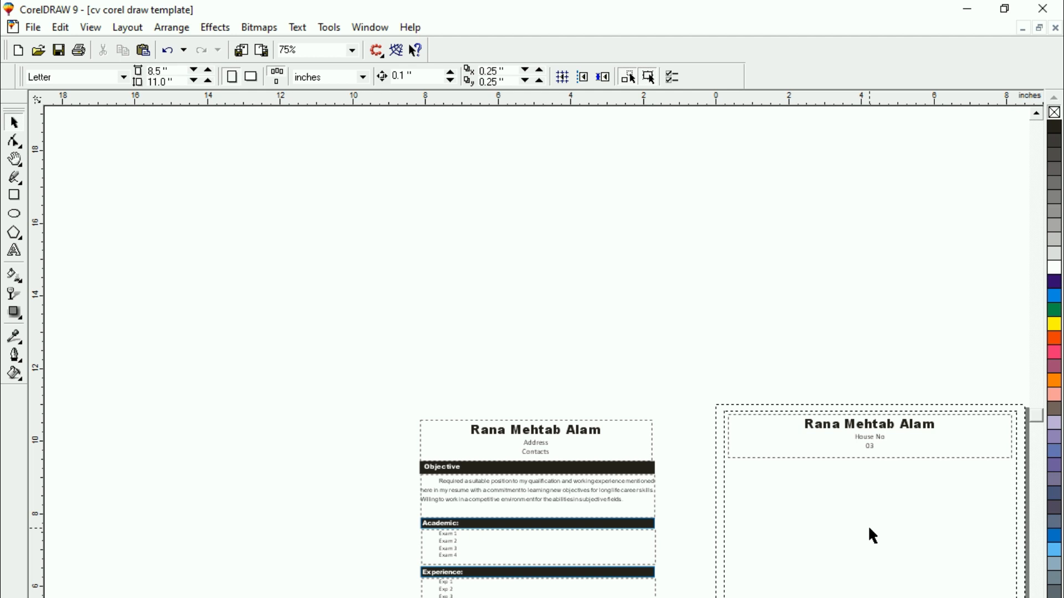
scroll(868, 528, up, 1)
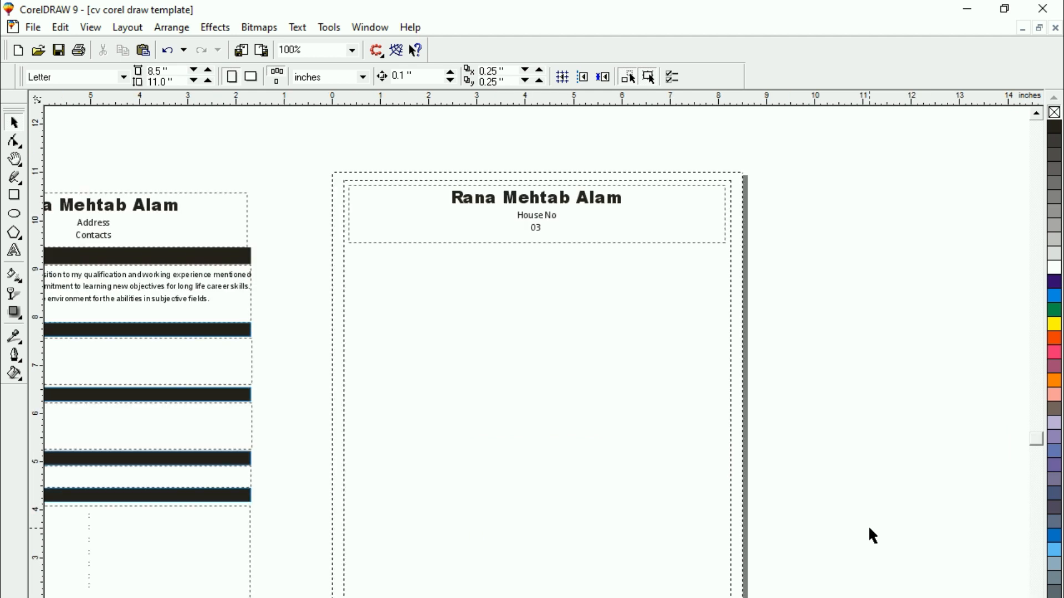
Draw a rectangle about 7.8 by 0.4 inches directly below the header frame, matching its width
click(17, 199)
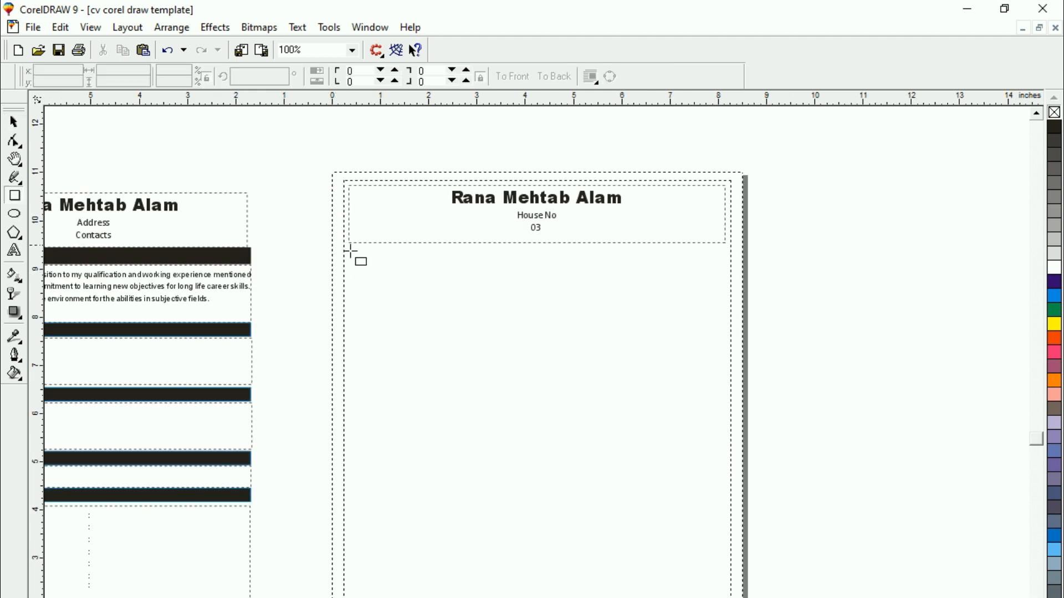
drag(349, 247, 735, 276)
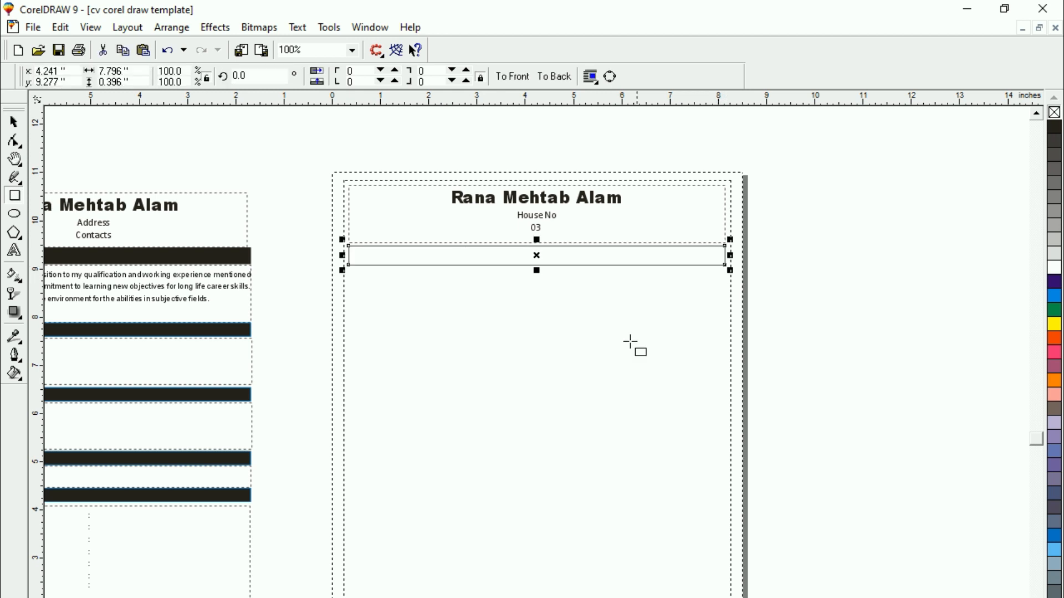
key(shift+F2)
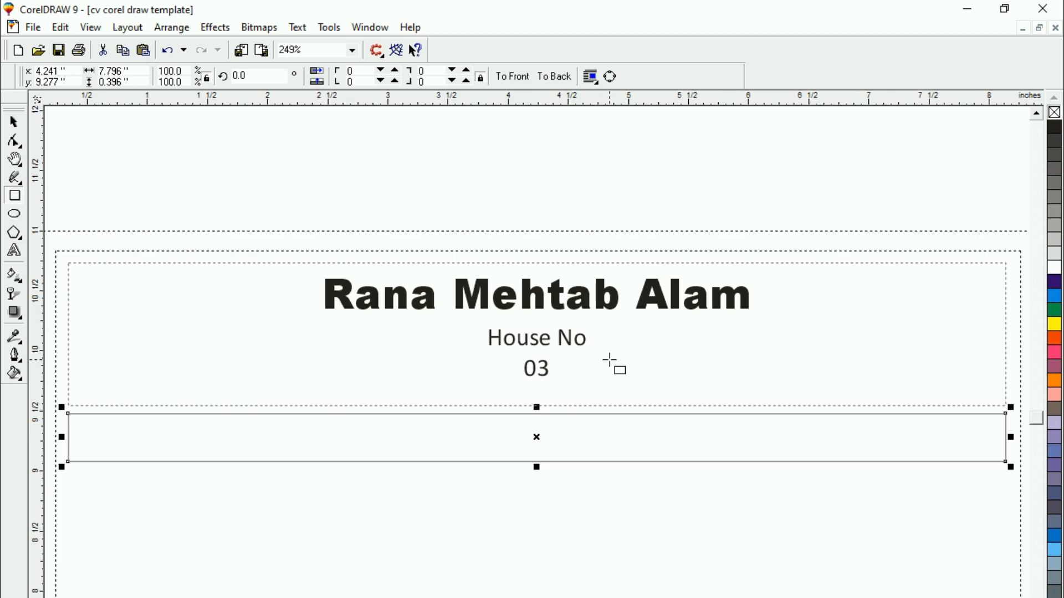
click(13, 122)
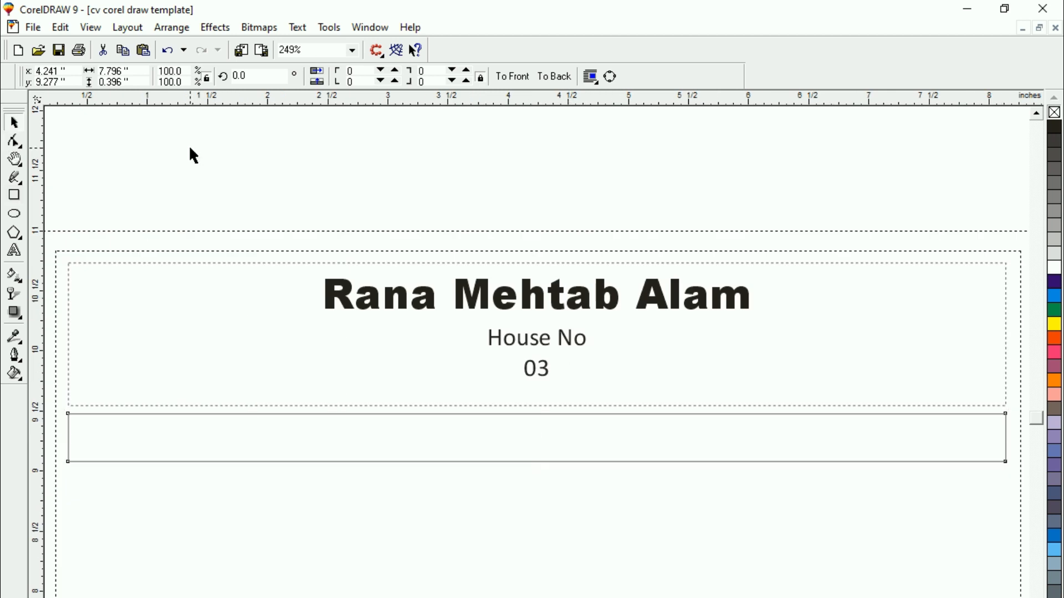
click(188, 145)
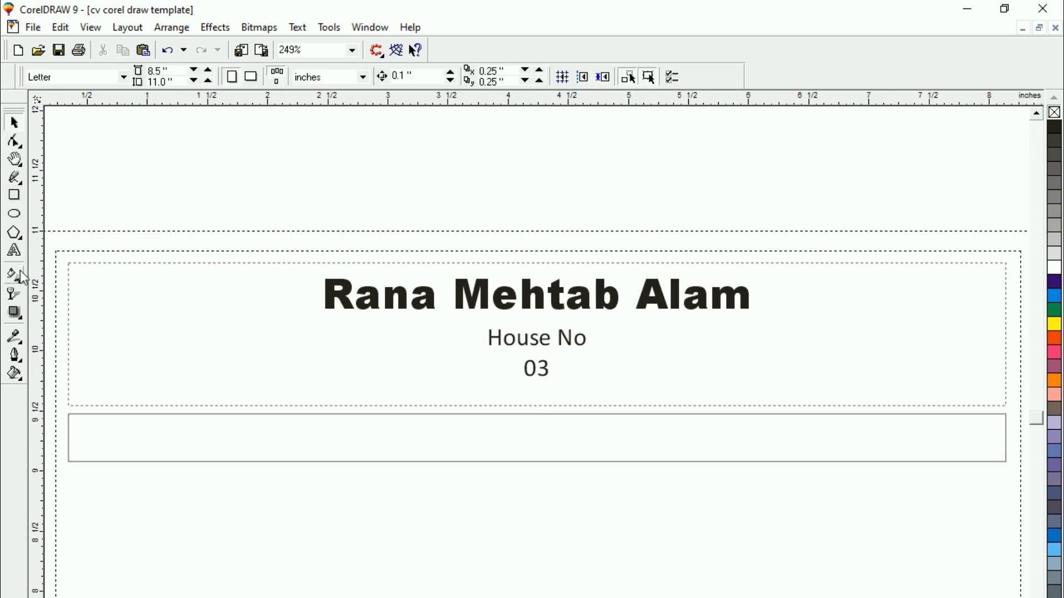
Add the artistic text "Objective:" in the empty area below the rectangle
click(15, 250)
click(175, 566)
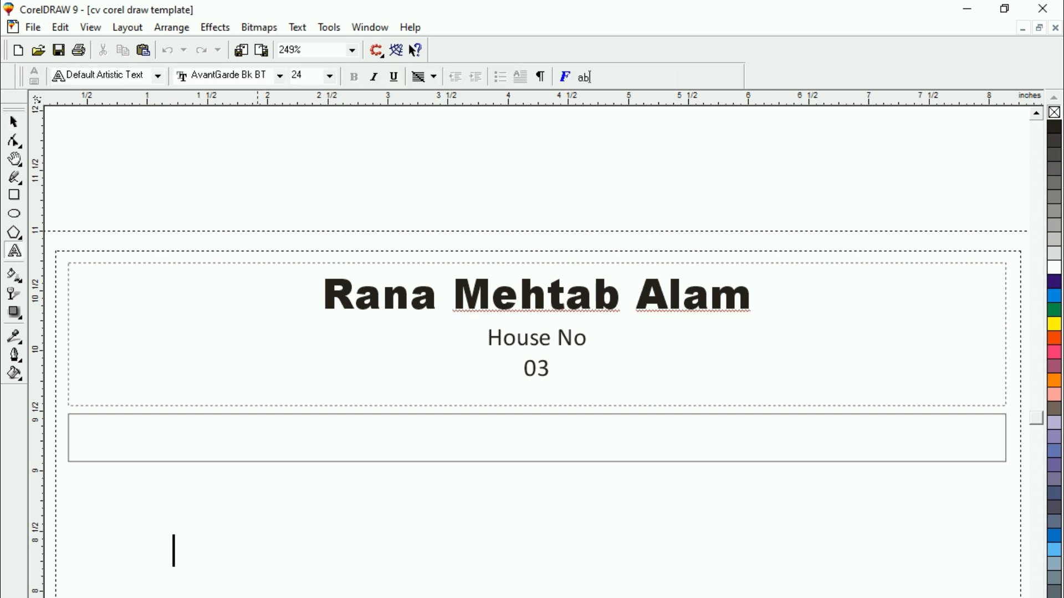
text(Ob)
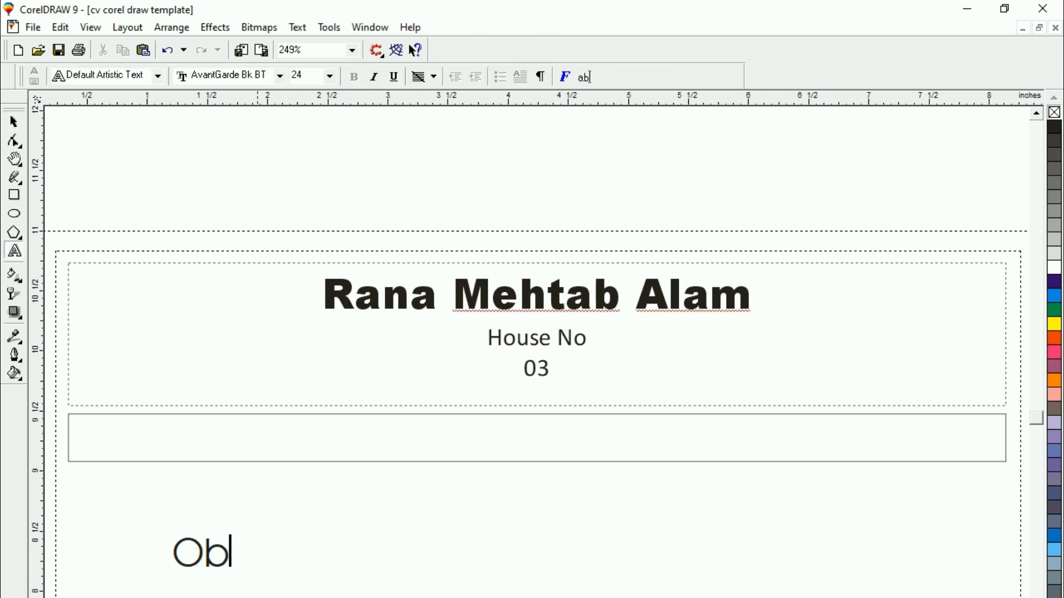
text(jectiv)
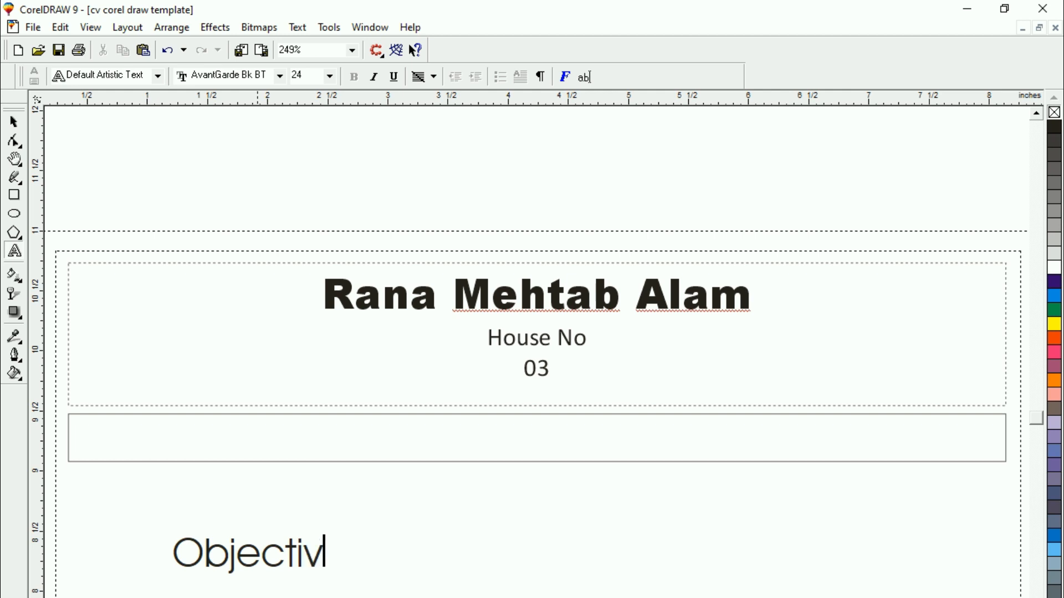
text(e:)
drag(173, 554, 354, 561)
click(14, 122)
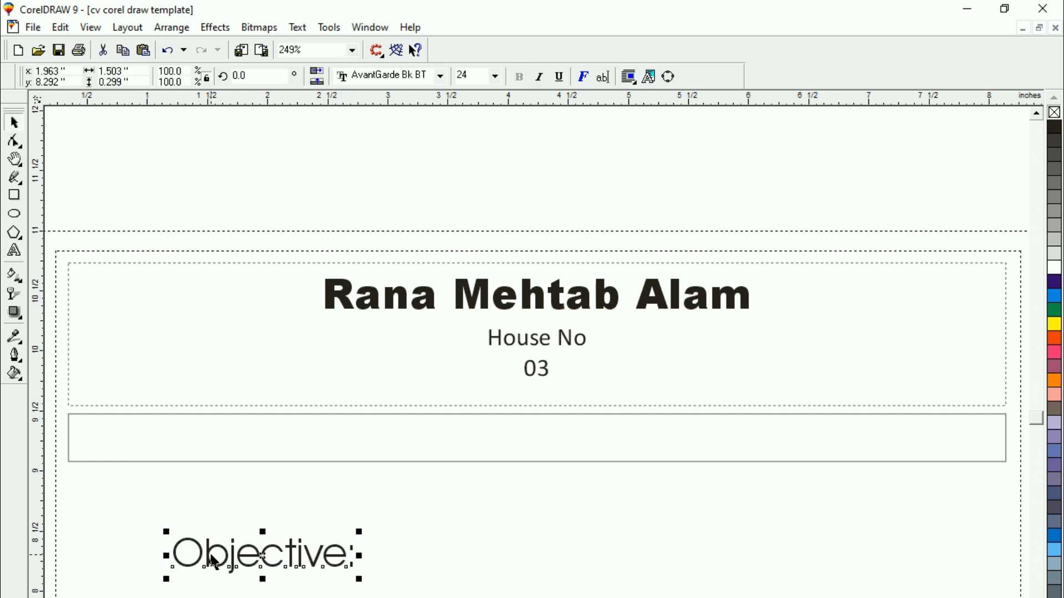
click(391, 77)
click(390, 78)
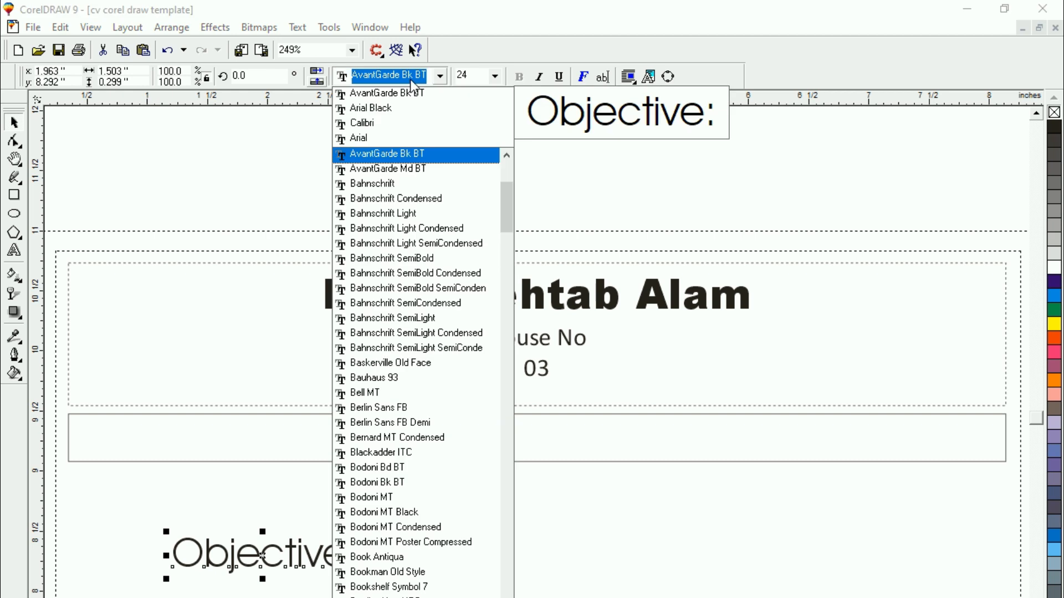
key(Escape)
key(Escape)
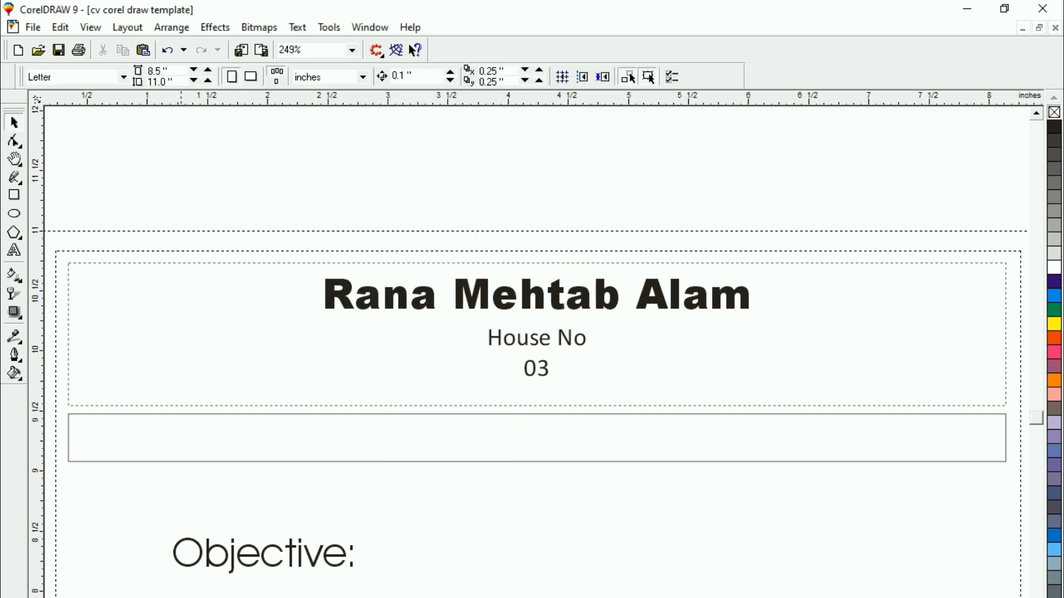
Set the font of the "Objective:" text to Arial Black
click(195, 568)
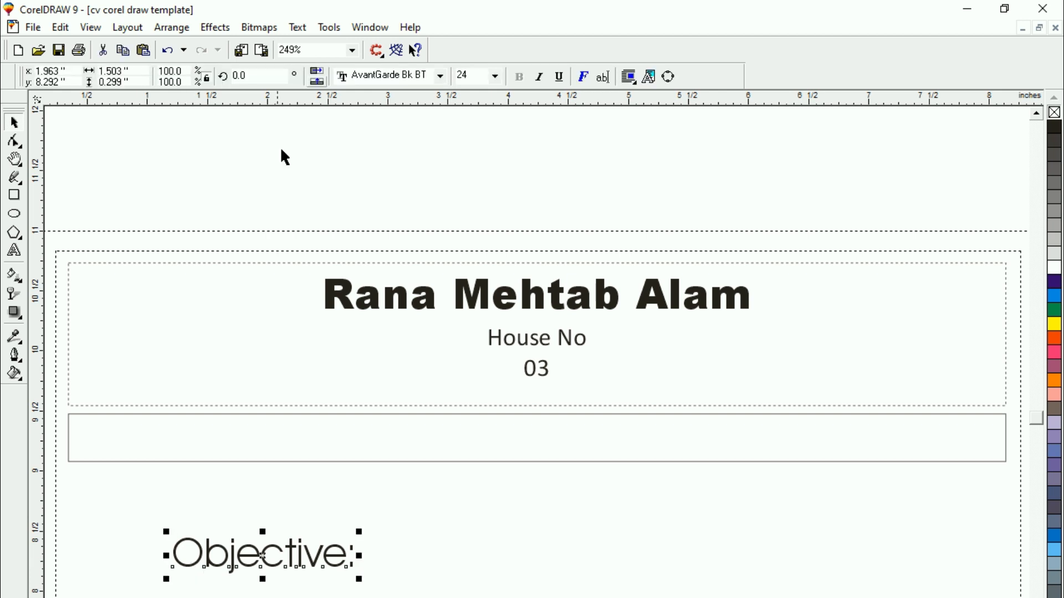
click(441, 76)
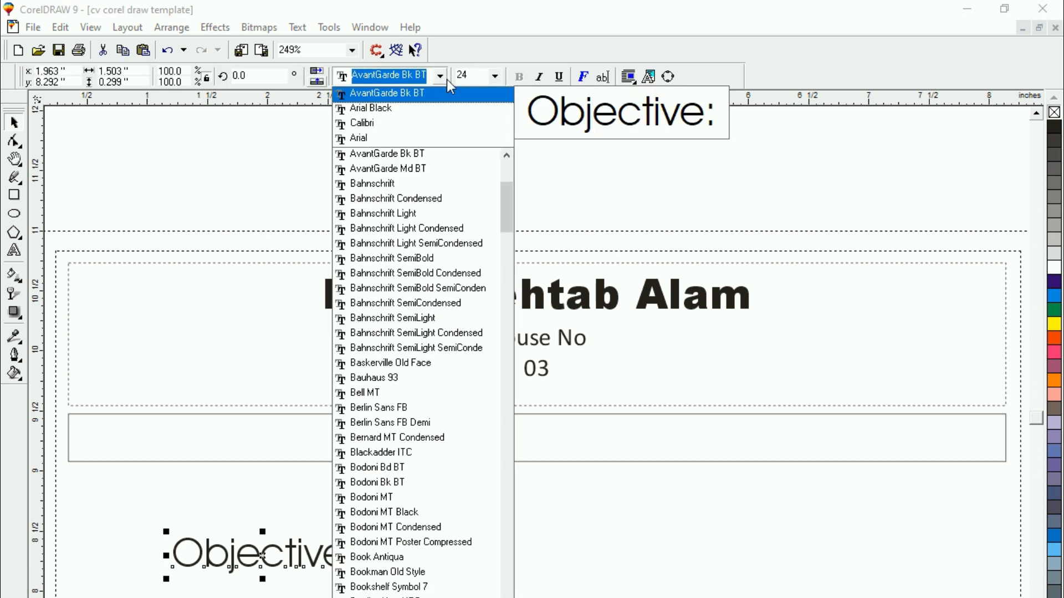
click(384, 109)
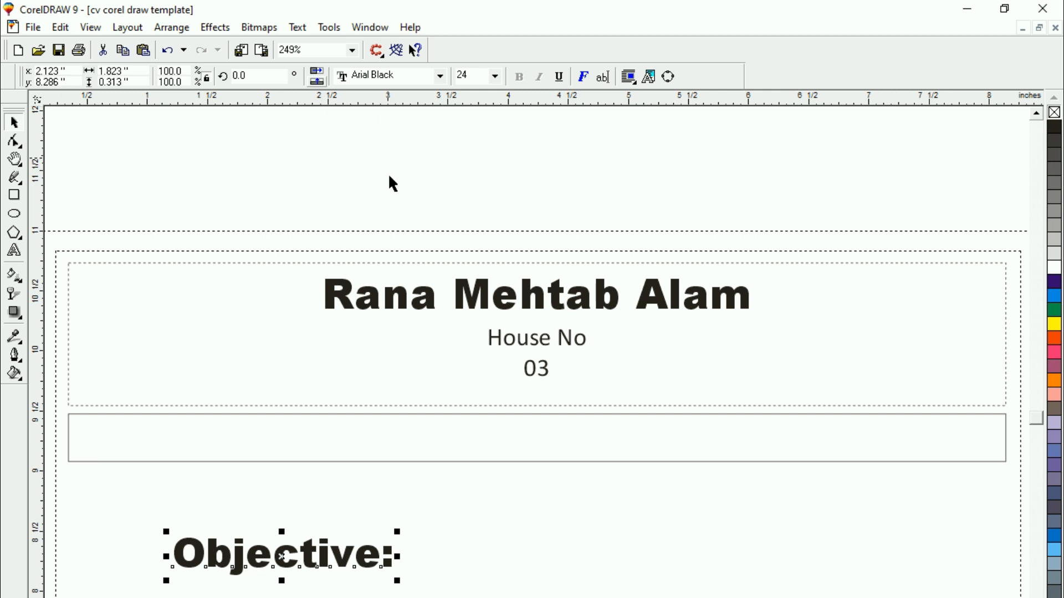
Scale the "Objective:" text down to about 15 pt and place it inside the left end of the rectangle below the header
drag(398, 582, 304, 584)
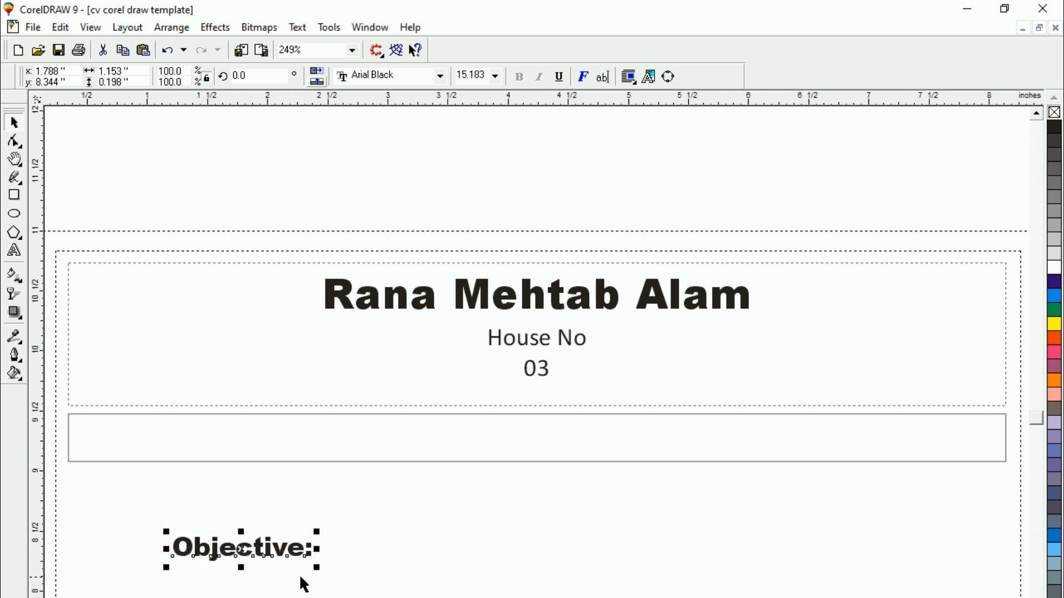
drag(242, 550, 152, 439)
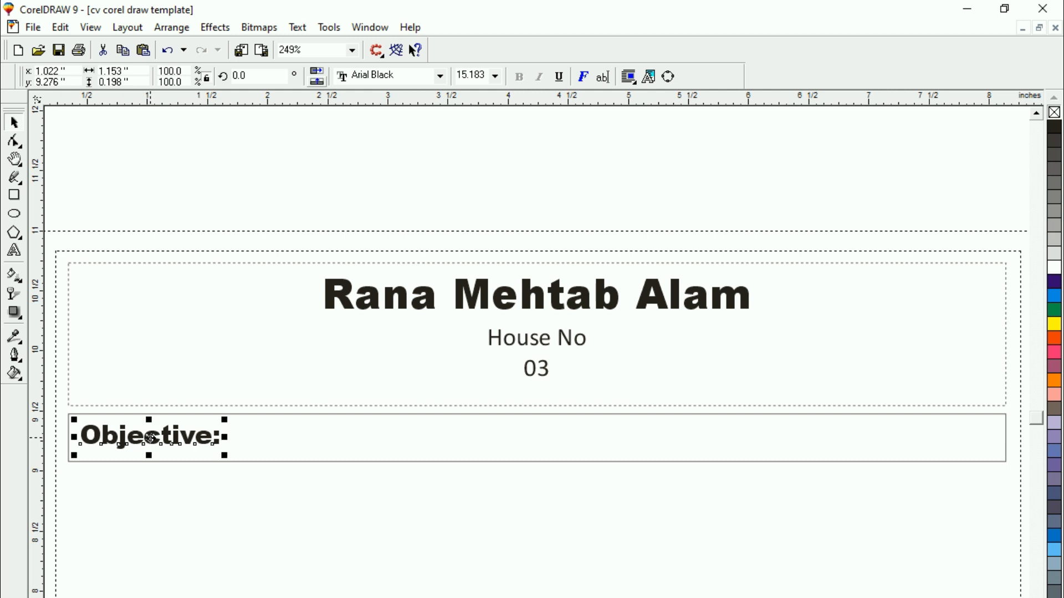
Color the "Objective:" text white and fill the rectangle behind it with black
click(1056, 270)
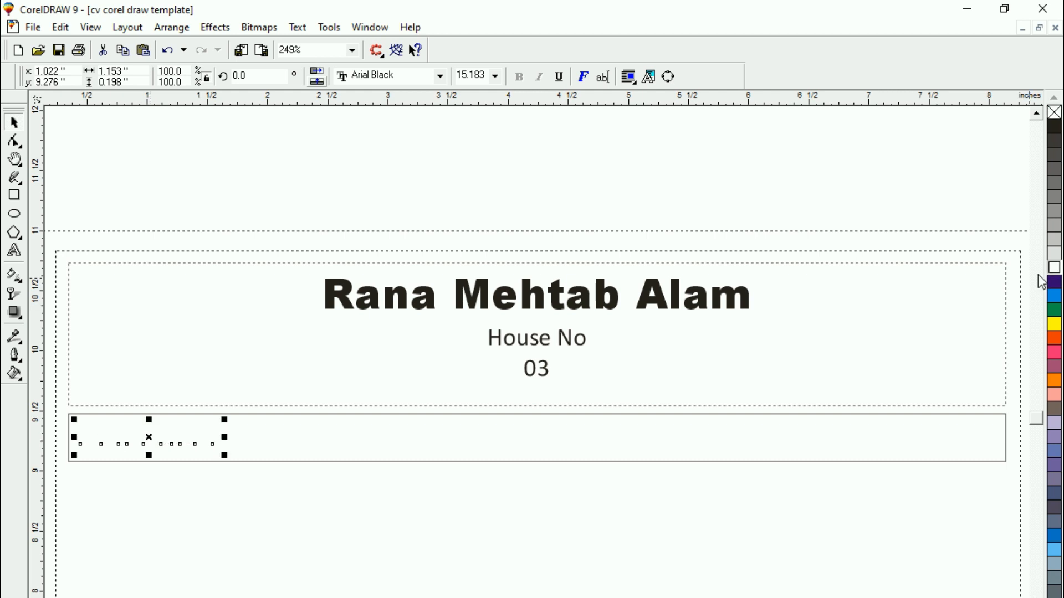
click(577, 462)
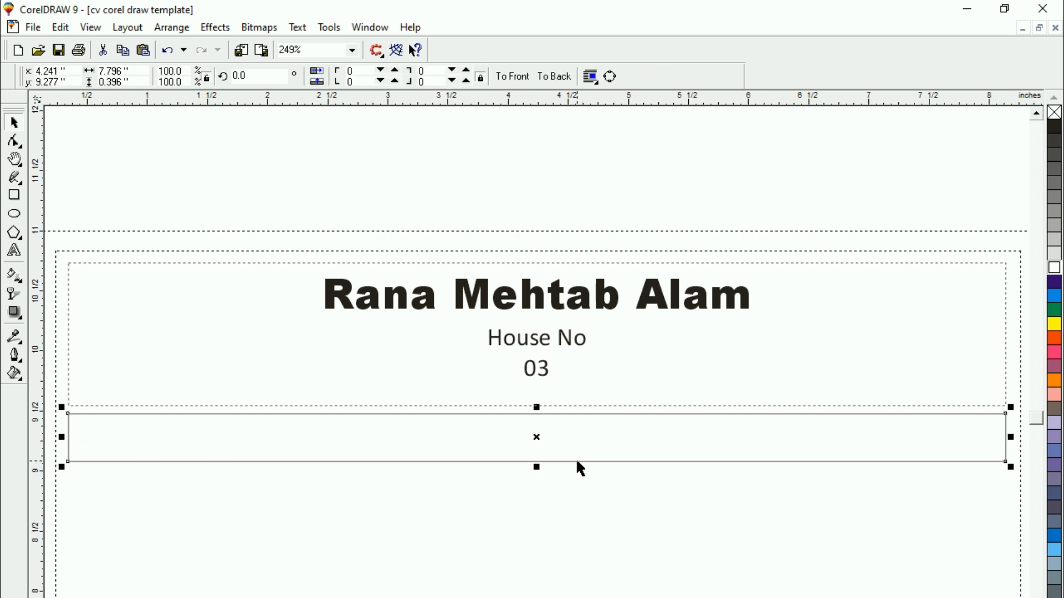
click(1054, 127)
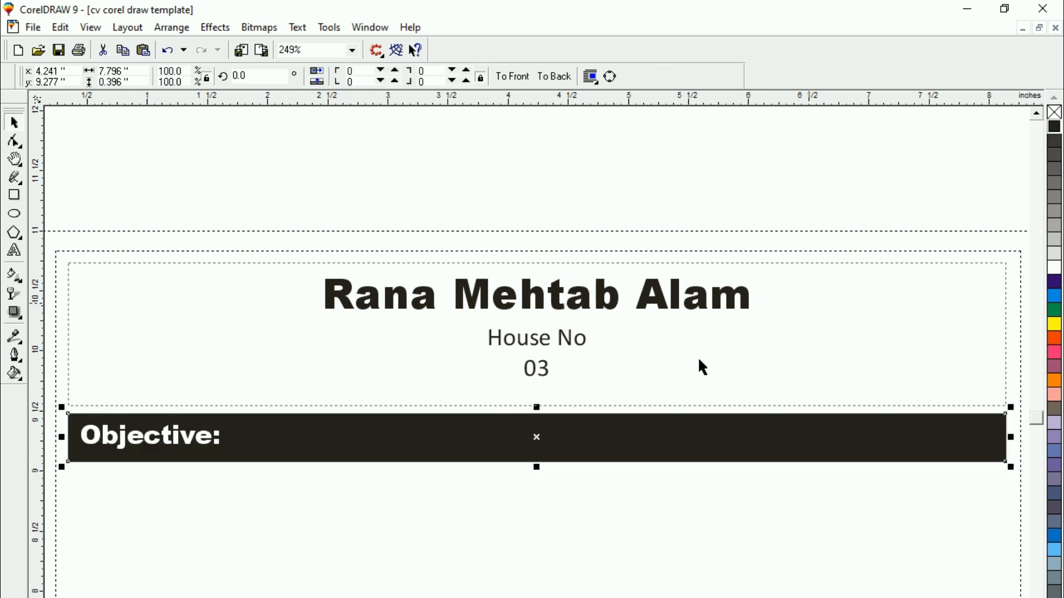
click(698, 360)
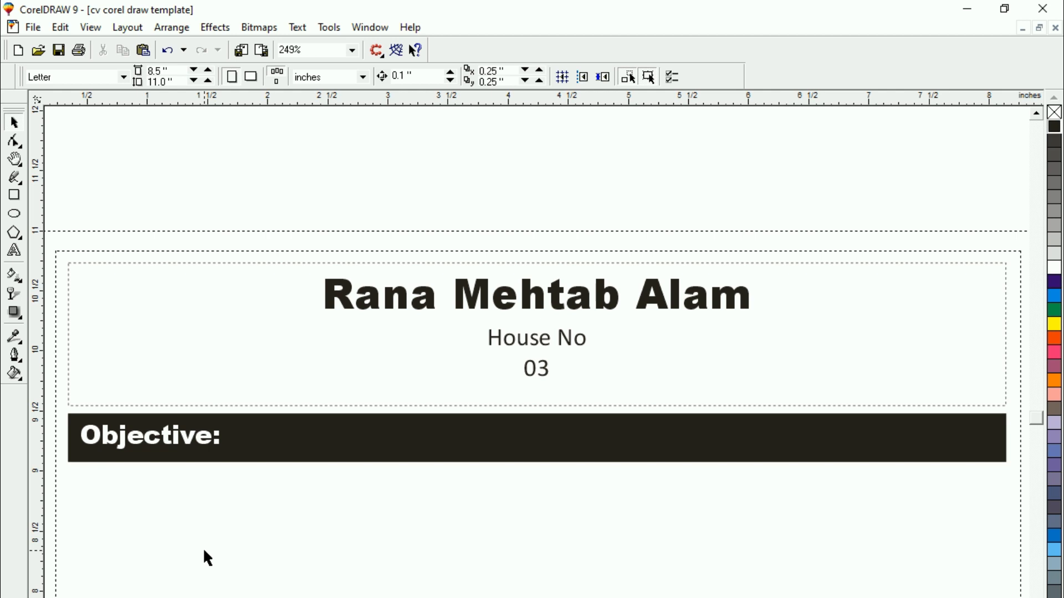
Duplicate the header text frame directly below the Objective bar and delete all the text in the copy
click(551, 342)
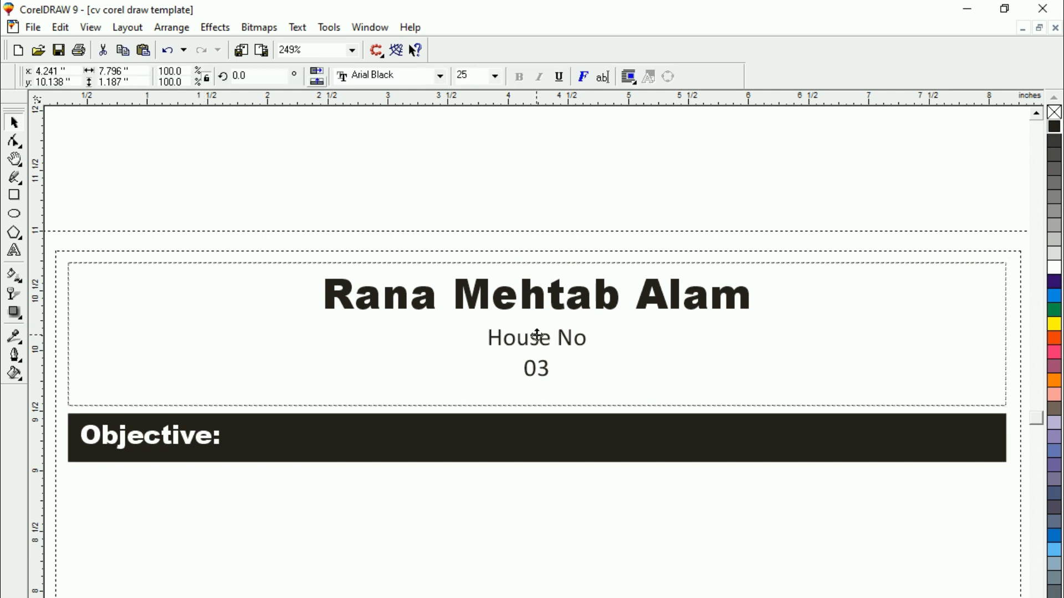
mouse_move(537, 336)
mouse_down()
mouse_move(506, 546)
mouse_move(511, 538)
mouse_up()
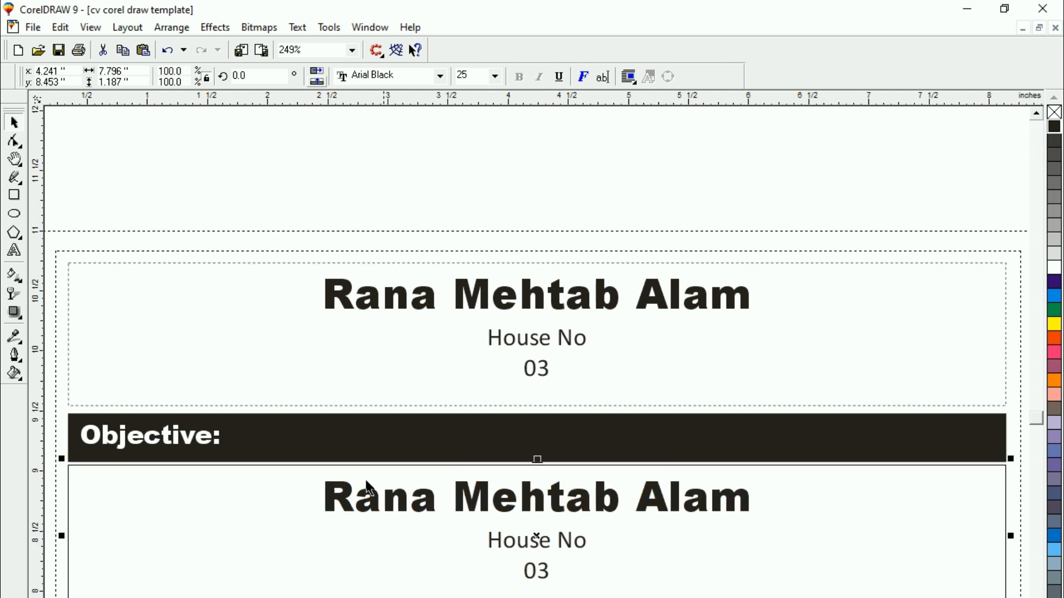
double_click(333, 502)
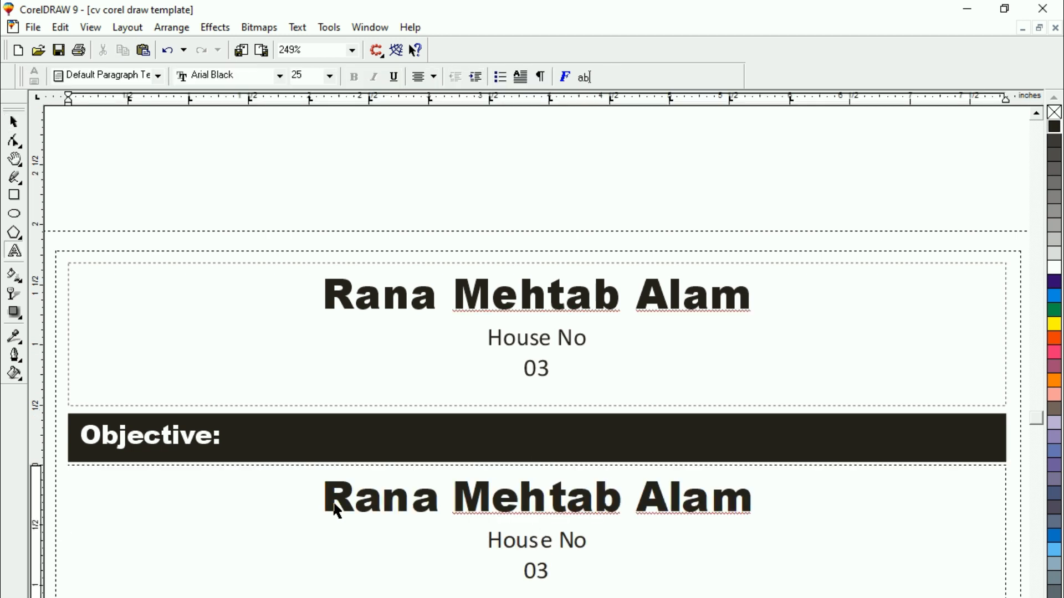
key(ctrl+a)
click(338, 510)
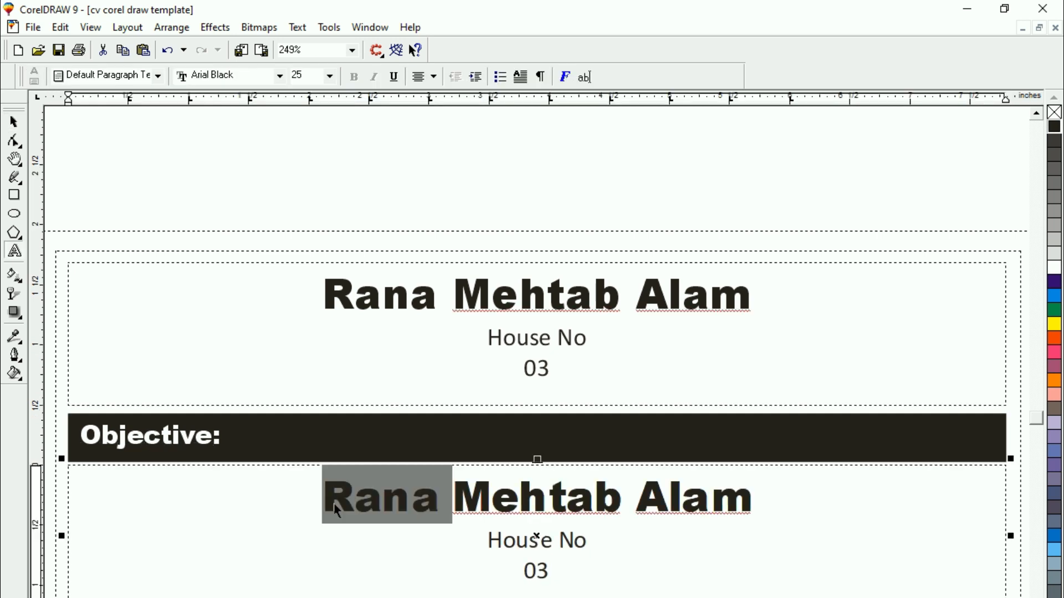
click(334, 503)
shift+click(639, 562)
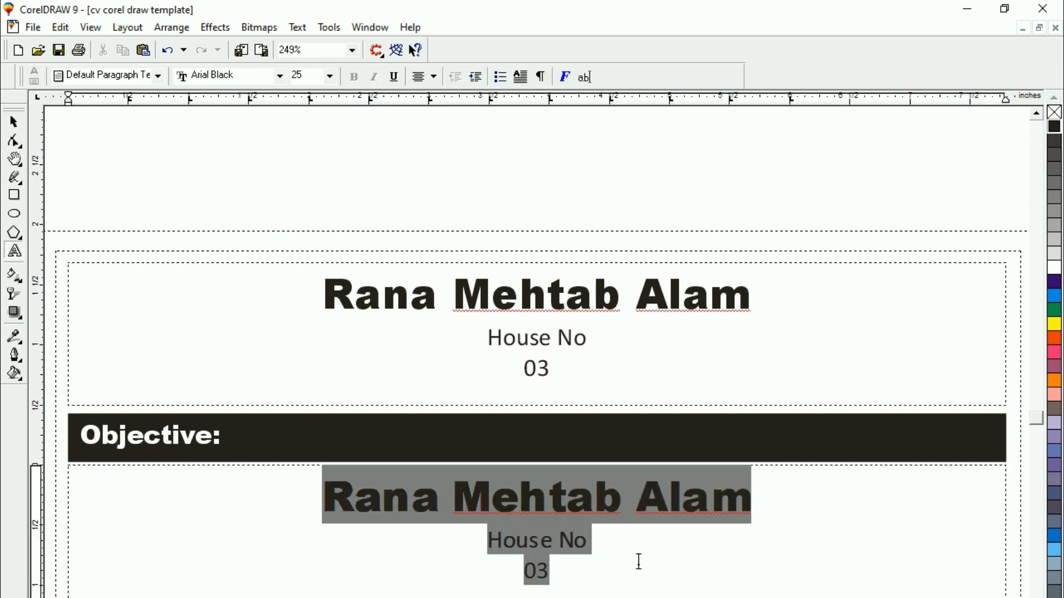
key(Delete)
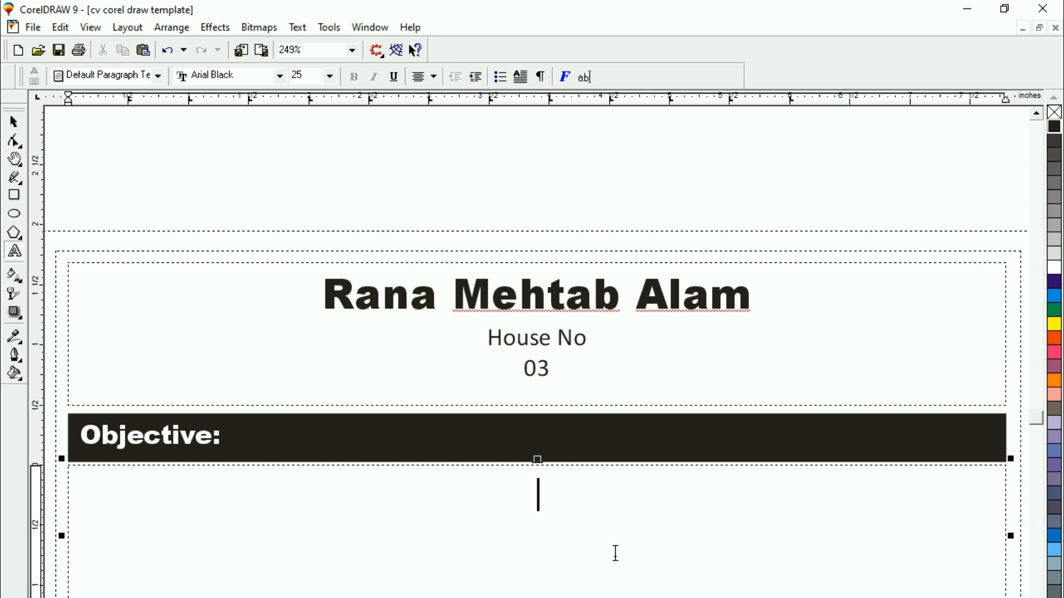
Format the empty frame below the Objective bar with left alignment, Calibri font and 12 pt size
key(ctrl+l)
click(221, 75)
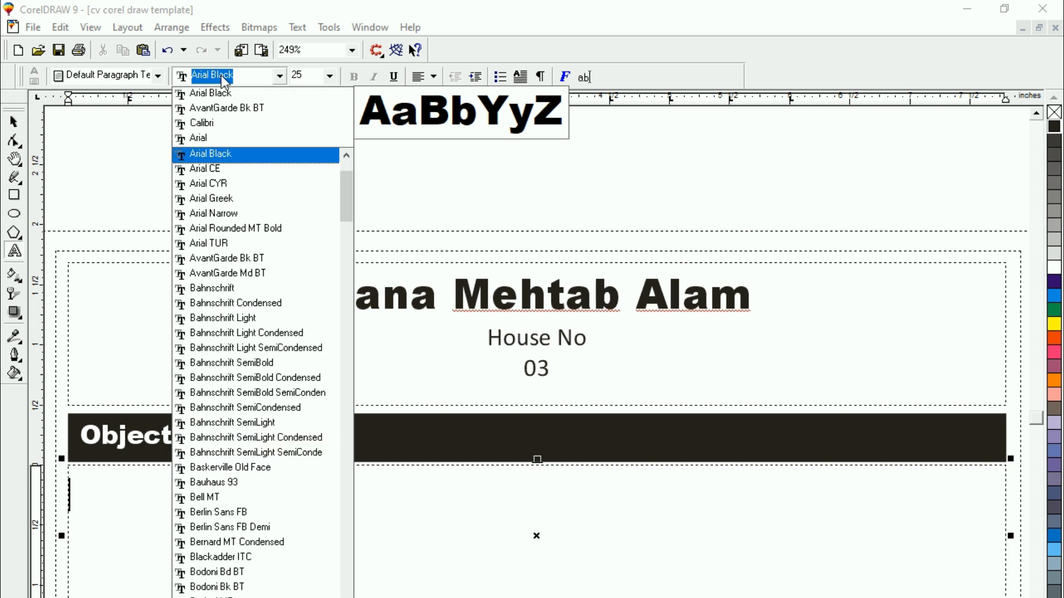
click(205, 123)
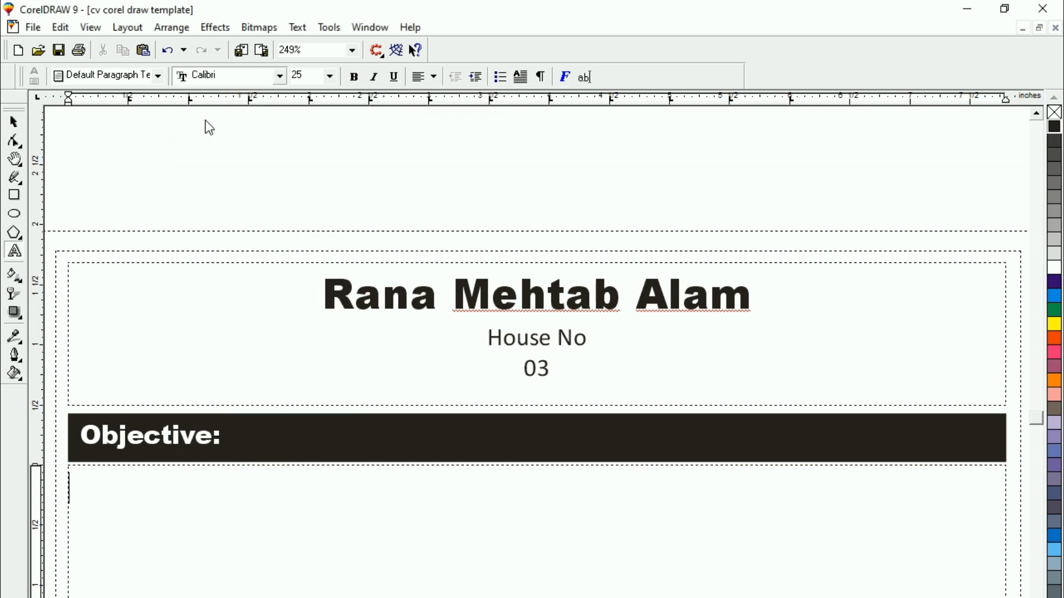
click(302, 77)
text(12)
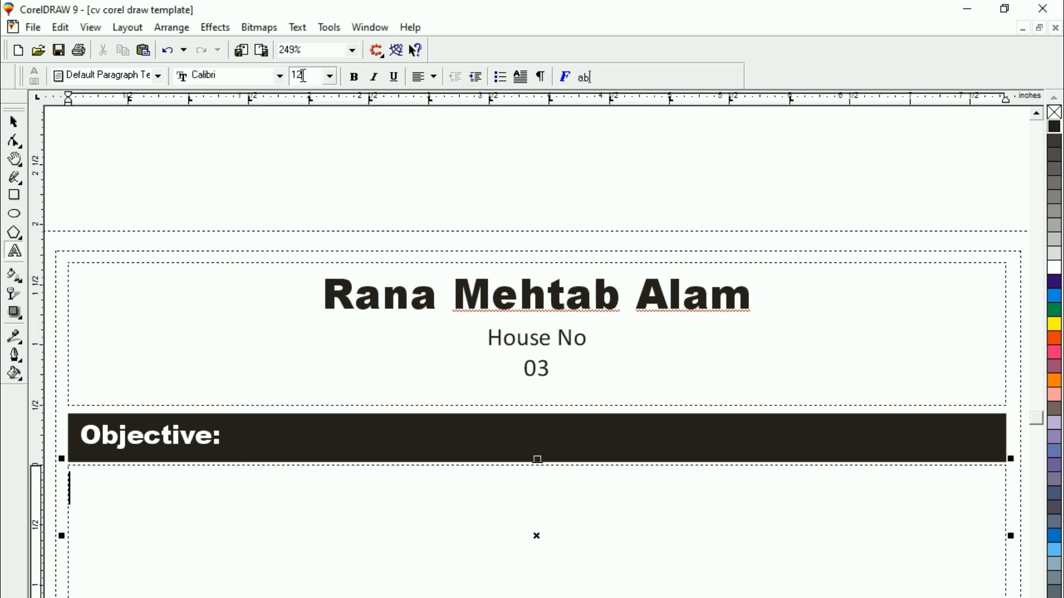
key(Return)
Fill the frame with just over two lines of random placeholder text and indent its first line with a tab
text(Kd;l fsdl; fsdk fsd;)
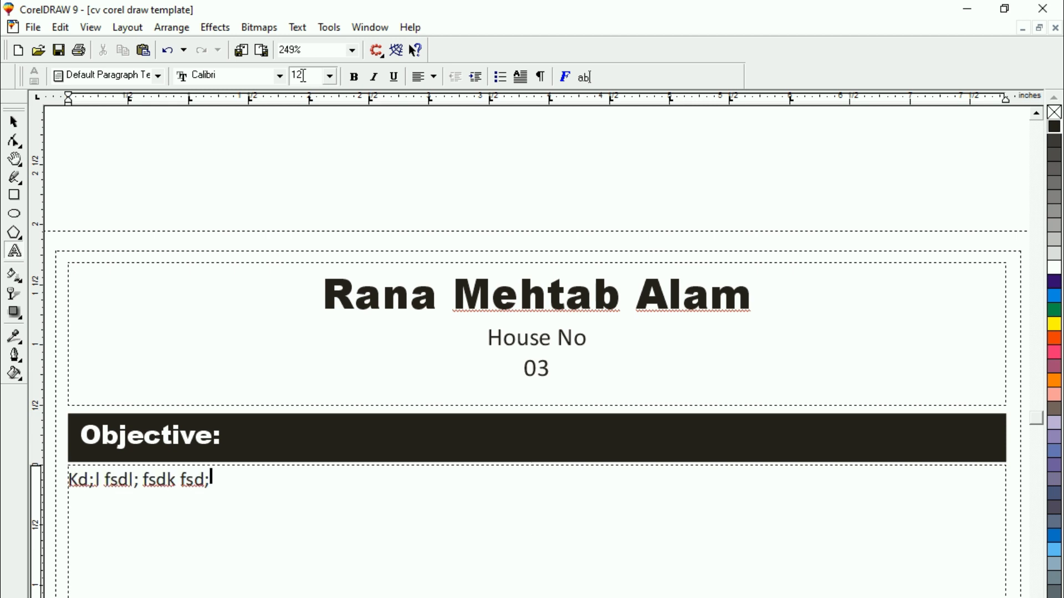
text(k fsdl;k fsd;lk fsd;l kf;sdl kf;sdlk fkl;sdf sd  fksd f ;lsd kf ;lsdkf ;lsdk)
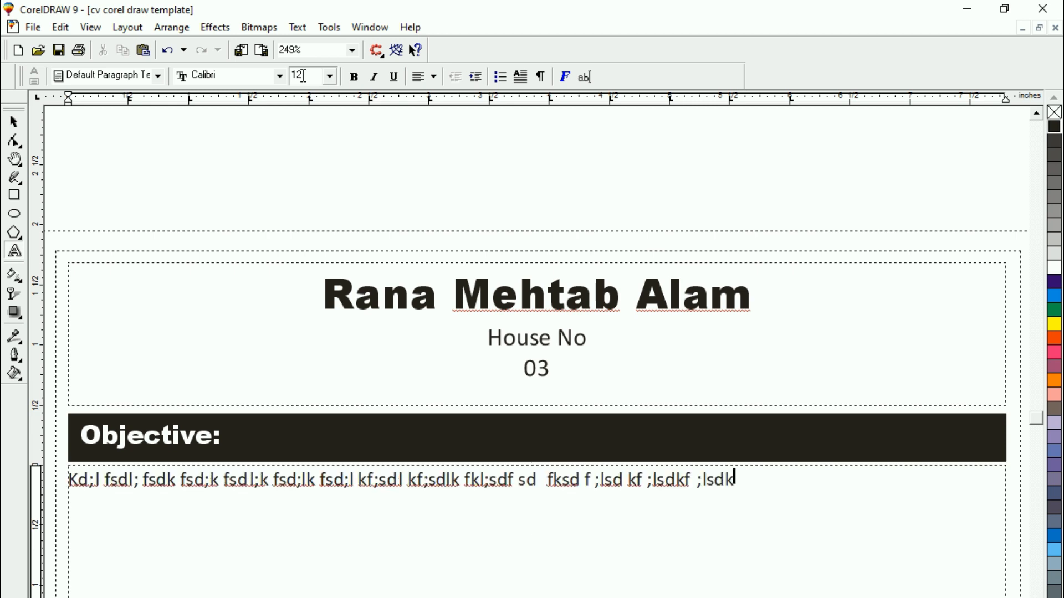
text(f ;lksdf ;lksdf ;lksdf; lksdf; lksdf ;klsdf ;klsdf; ksdf sdkf; lsd k)
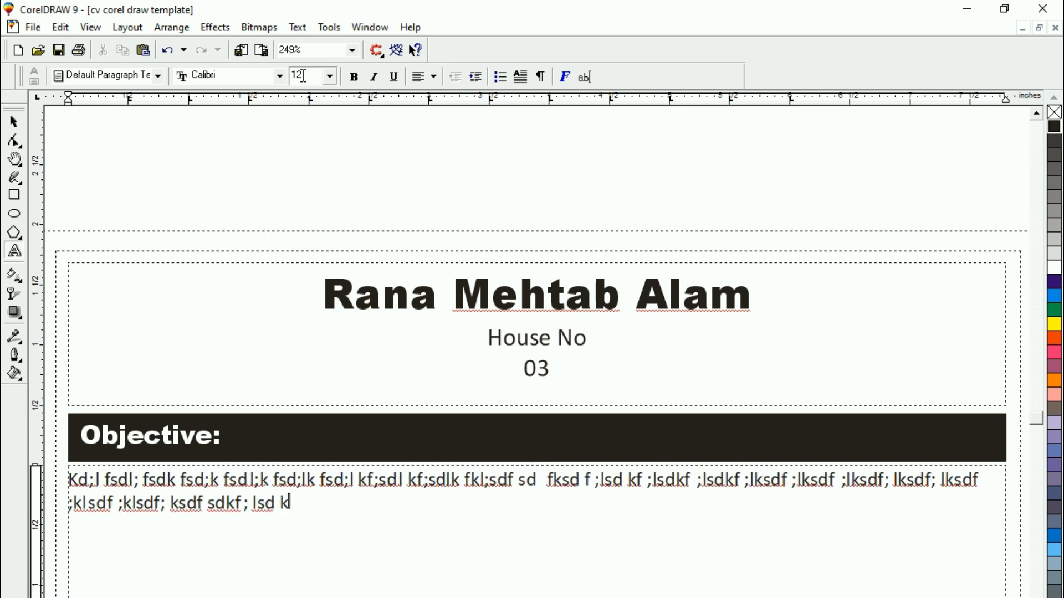
text(f ;lsdkf ;lsdkf ;lsdf  sdl;fk sdl;fk sdl;fk s;dlk fs;dlk fs d;)
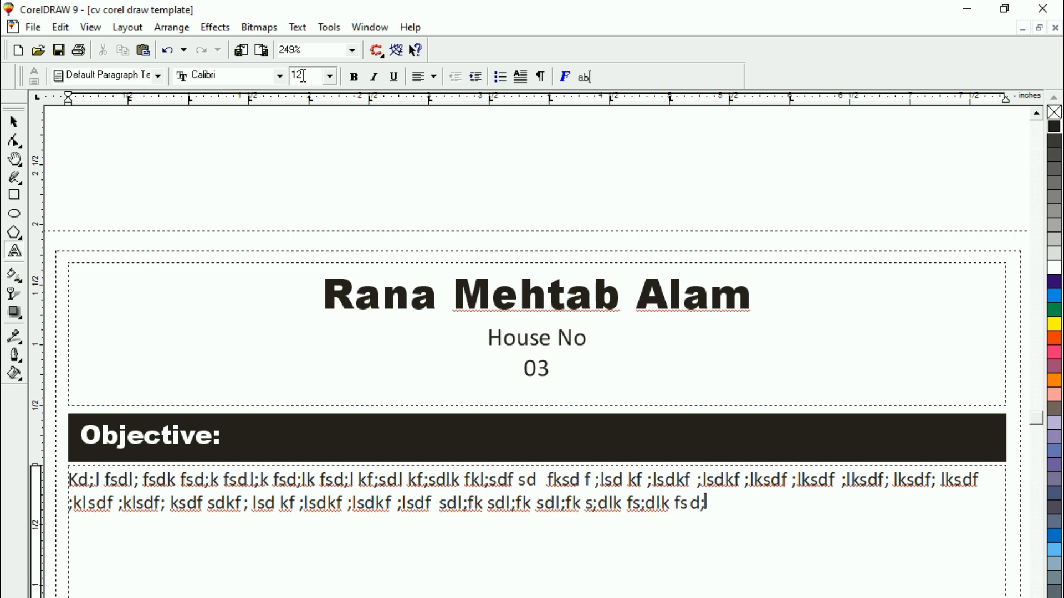
text(lk fsd;lk fsd;lk f;sdlk fsdl;kf l;sdkf;lsdk f kl;sd l;f)
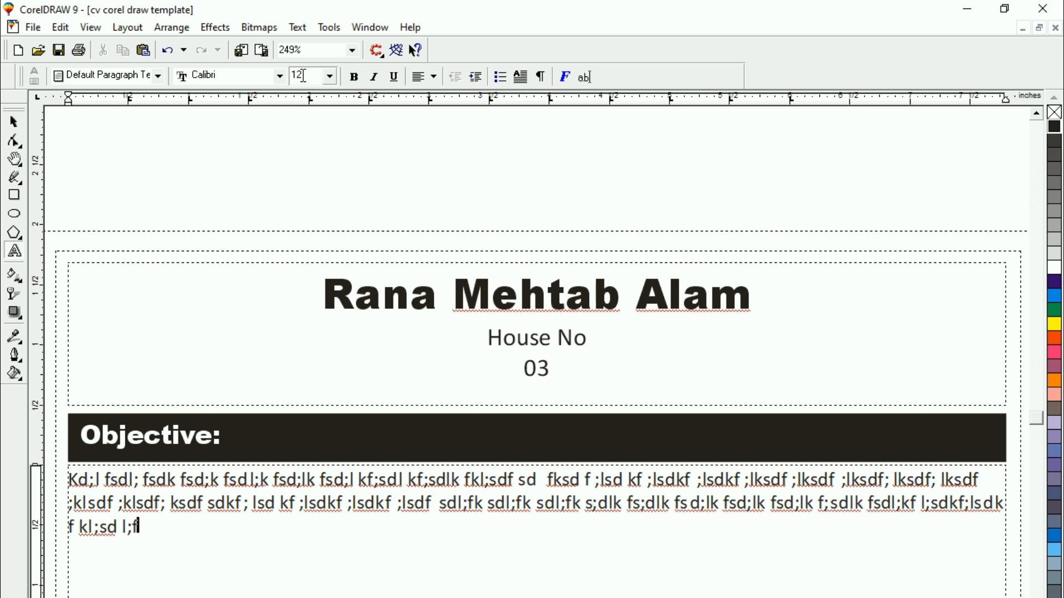
click(70, 478)
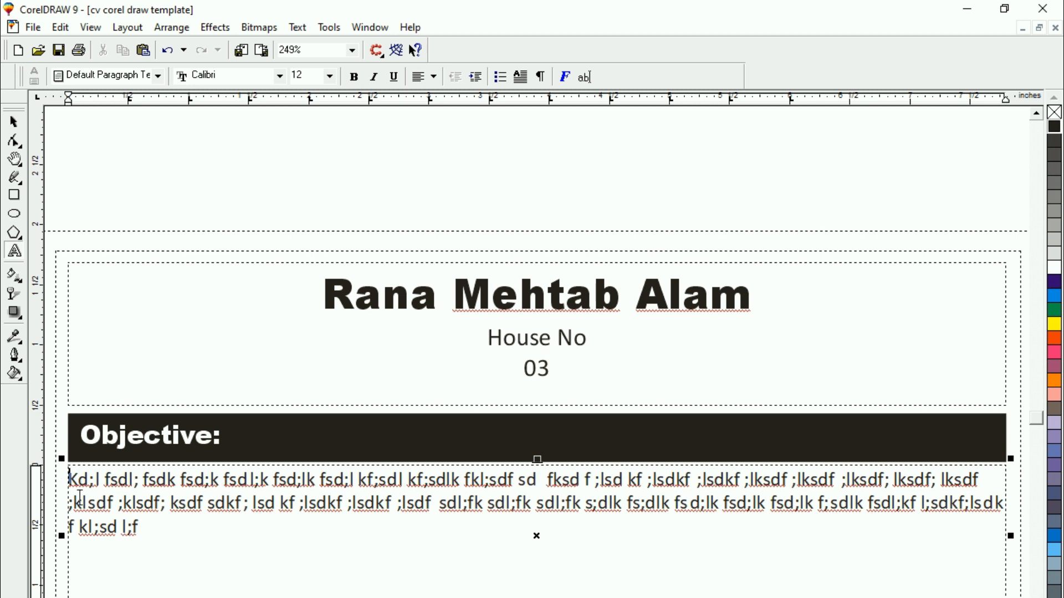
key(Tab)
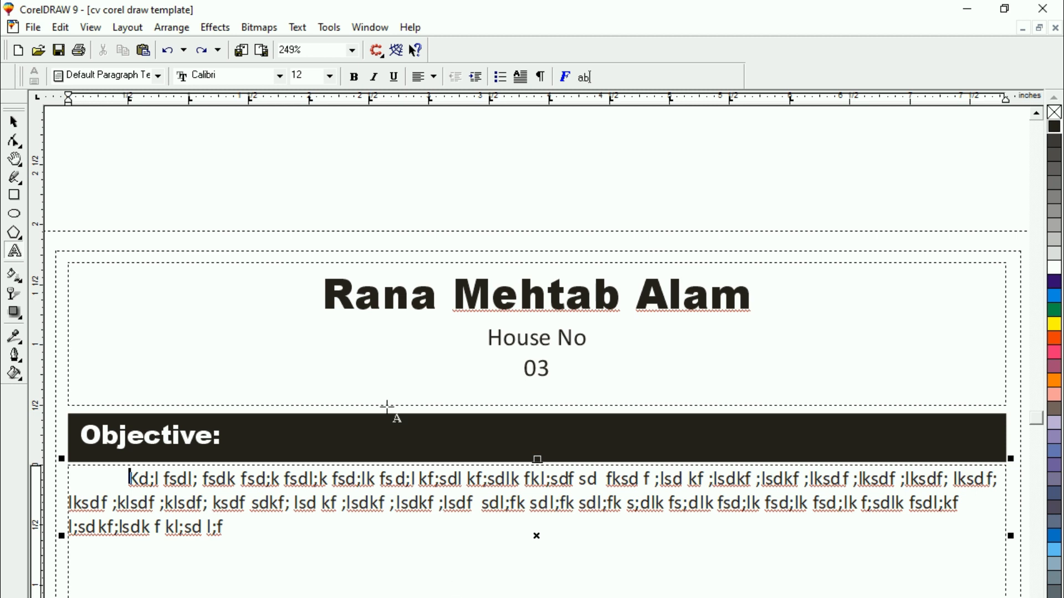
Set the line spacing of the whole placeholder paragraph to 119% of character height
drag(129, 480, 241, 528)
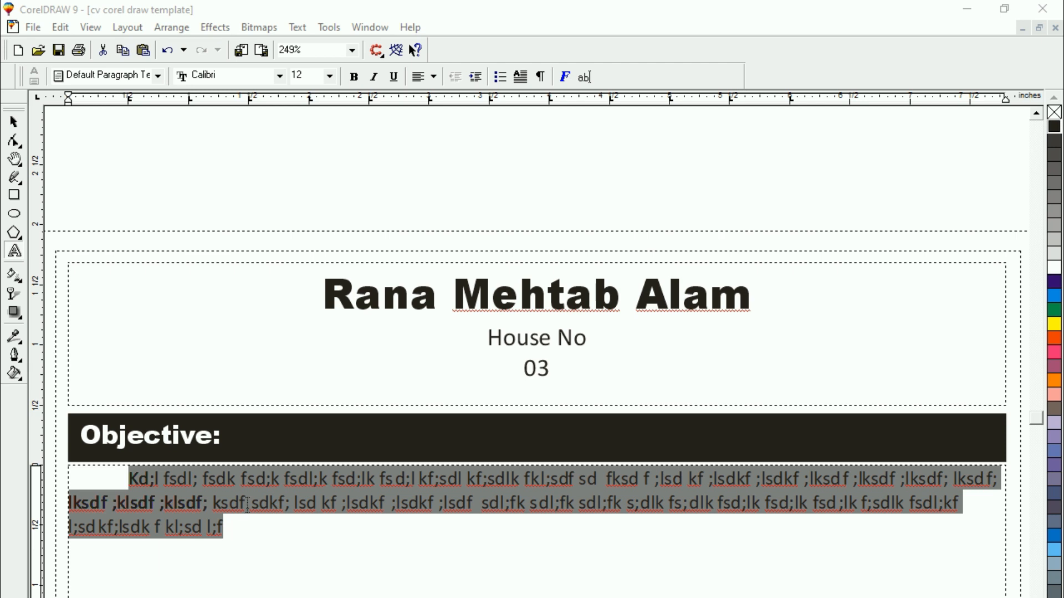
key(ctrl+t)
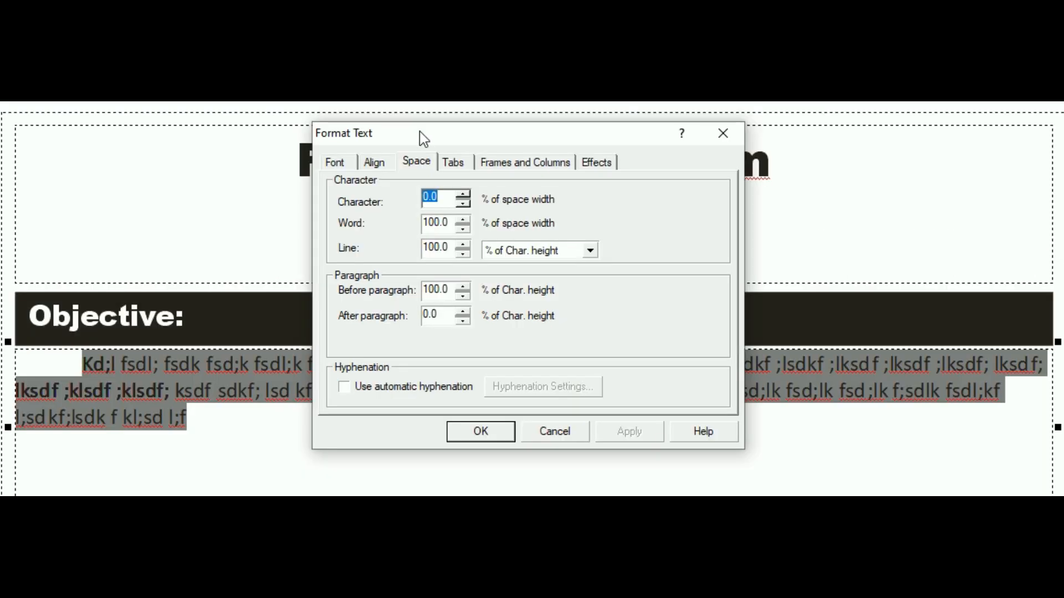
click(418, 161)
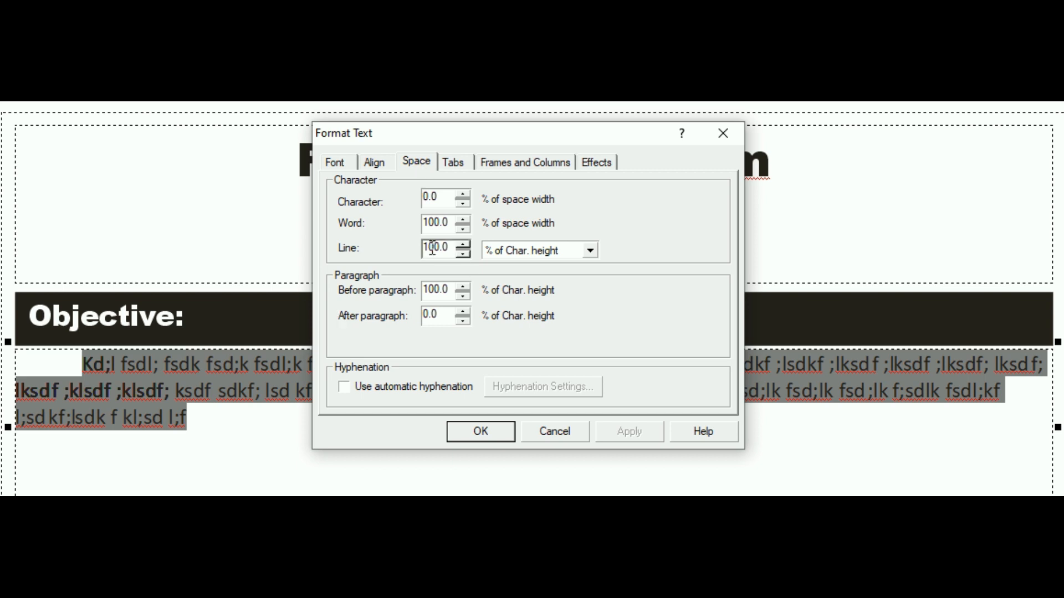
click(464, 246)
click(463, 247)
click(463, 246)
click(463, 246)
click(464, 247)
click(463, 247)
click(463, 247)
click(464, 246)
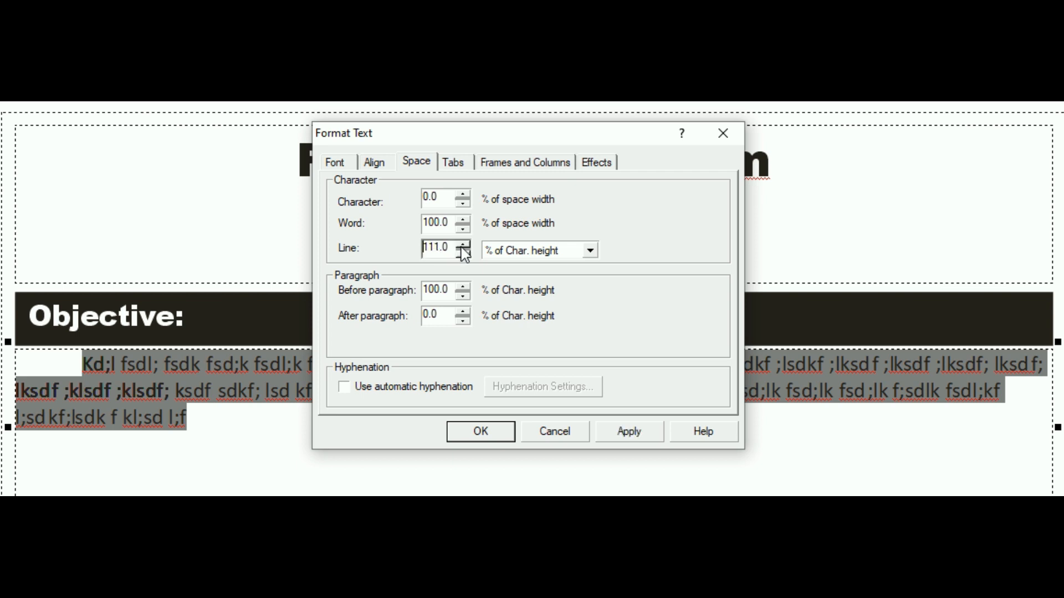
click(632, 435)
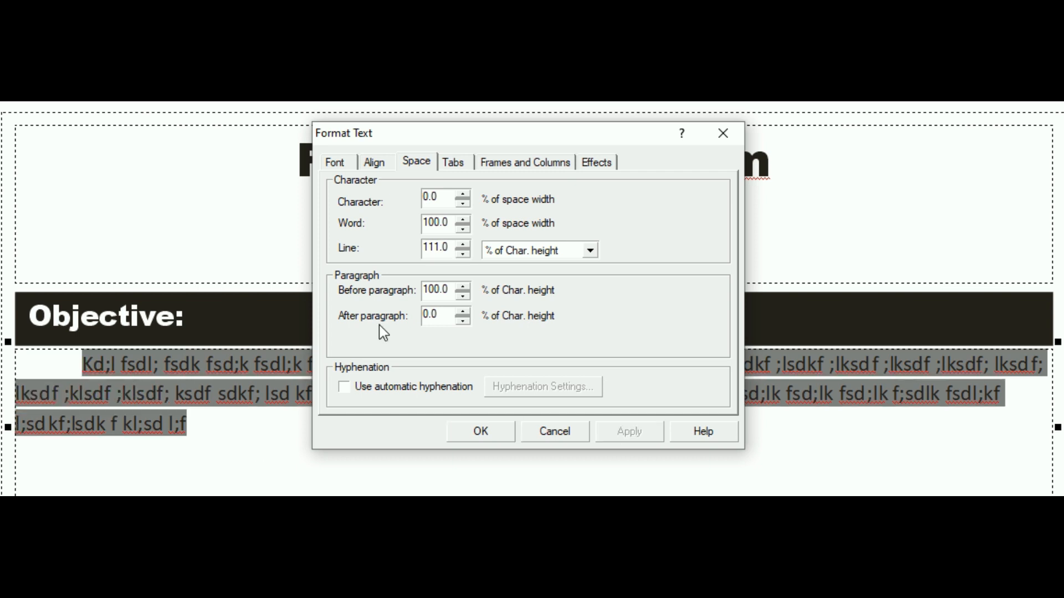
click(461, 245)
click(462, 245)
click(461, 245)
click(461, 245)
click(462, 246)
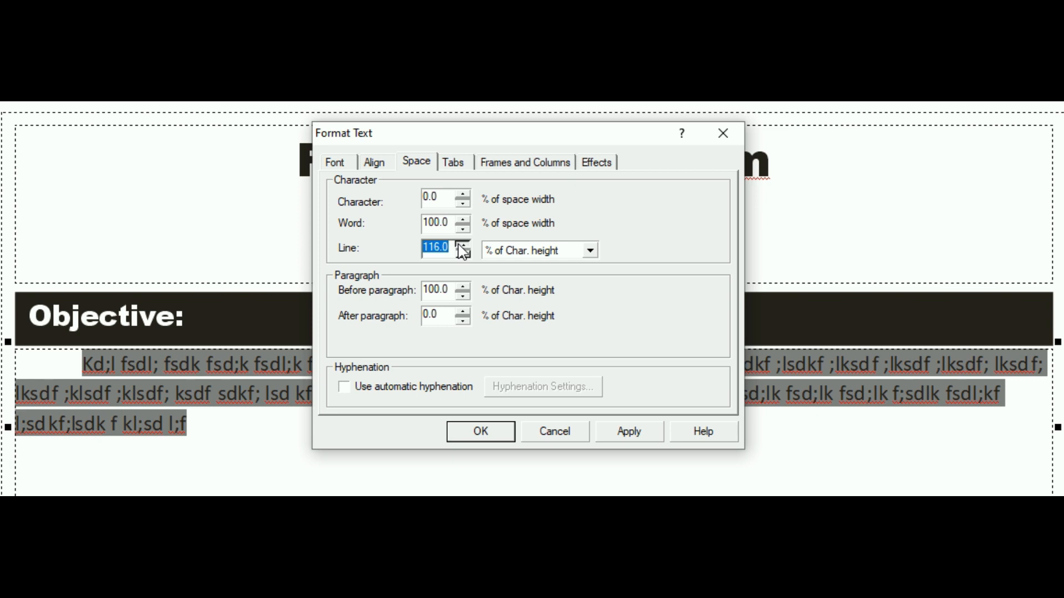
click(462, 245)
click(462, 245)
click(462, 246)
click(617, 433)
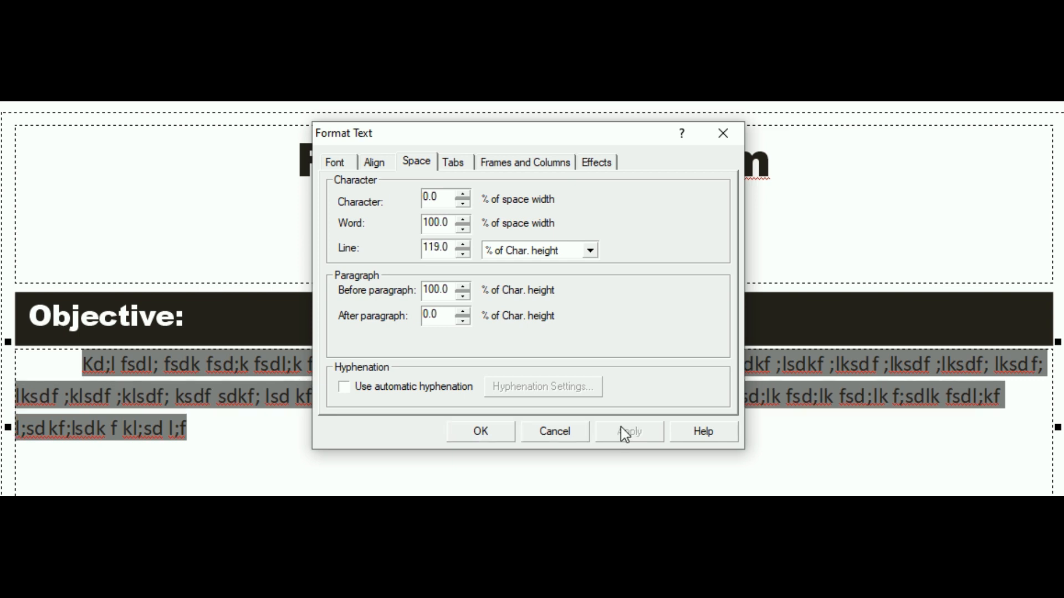
click(490, 440)
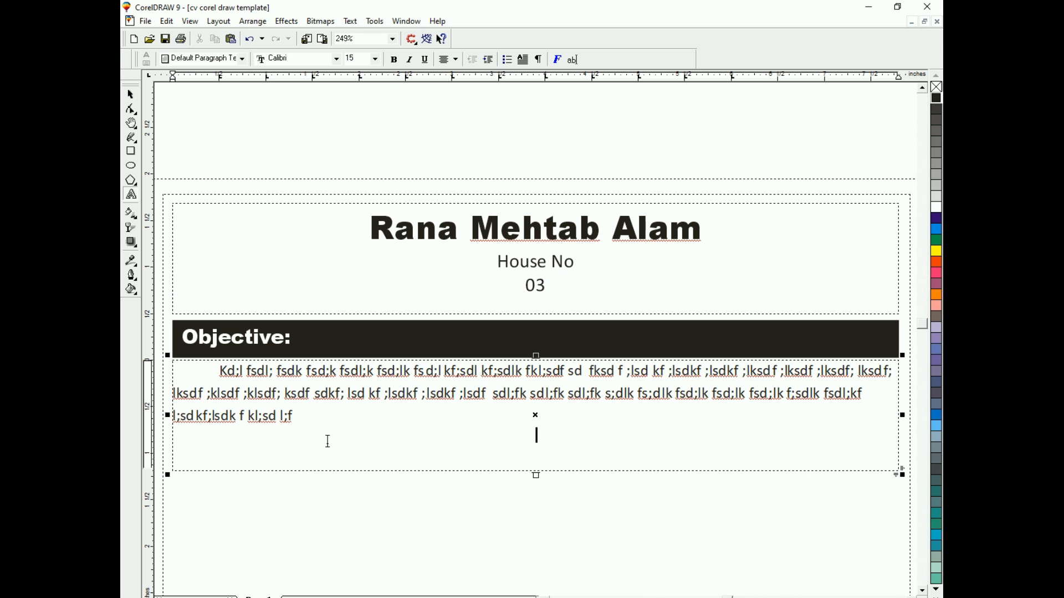
Examine the original CV's full page layout, from the header through the Reference section
key(F3)
key(F4)
click(478, 297)
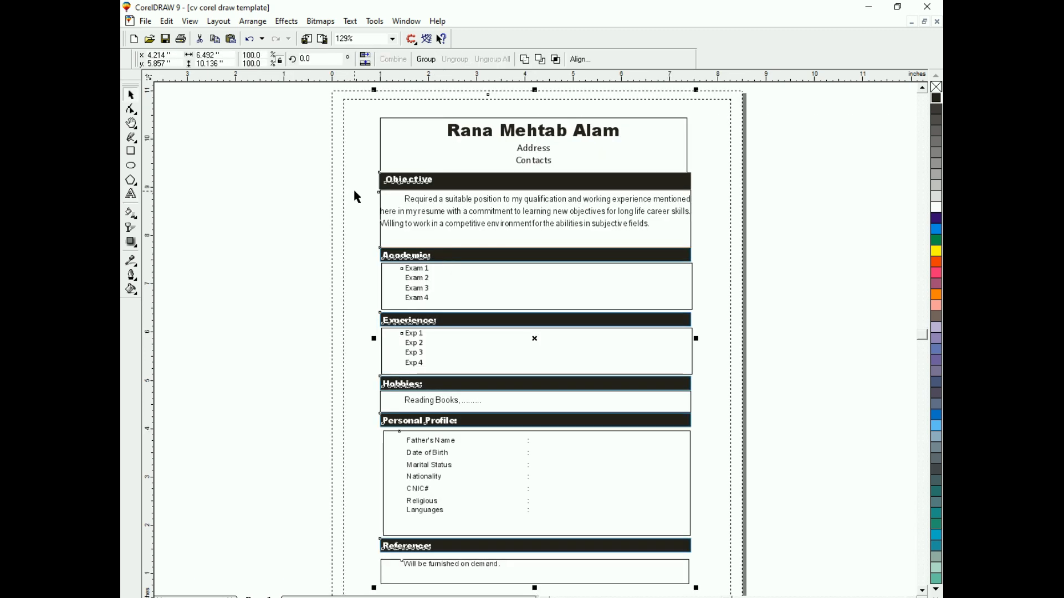
key(Escape)
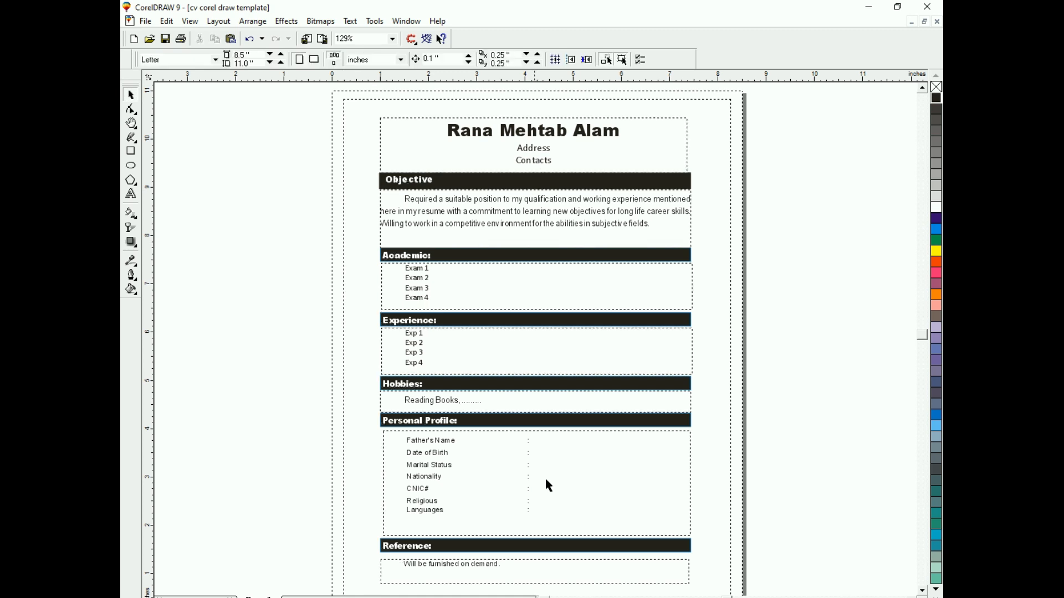